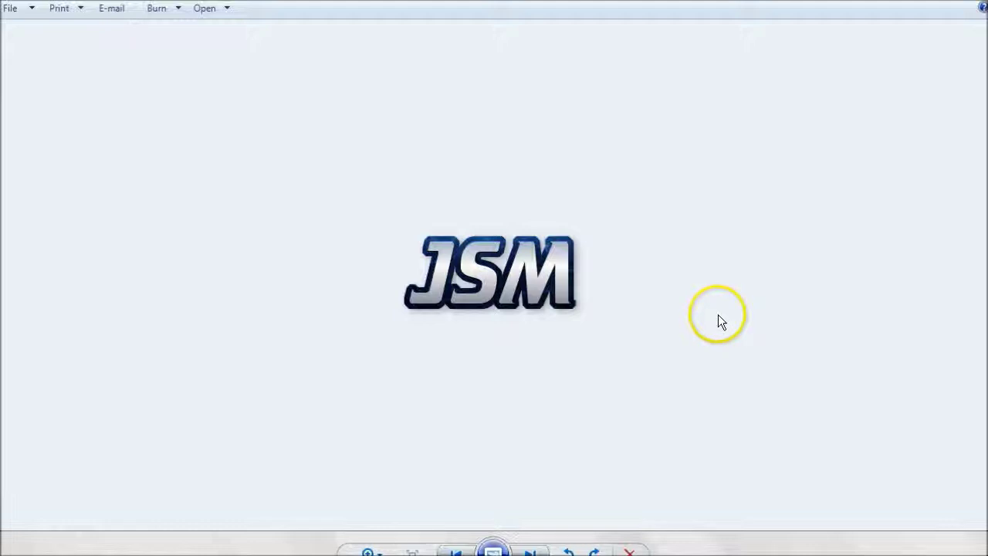
Close the JSM logo in Photo Viewer to reach the browser tab with 'cooltext' entered.
{"action": "key", "text": "alt+F4"}
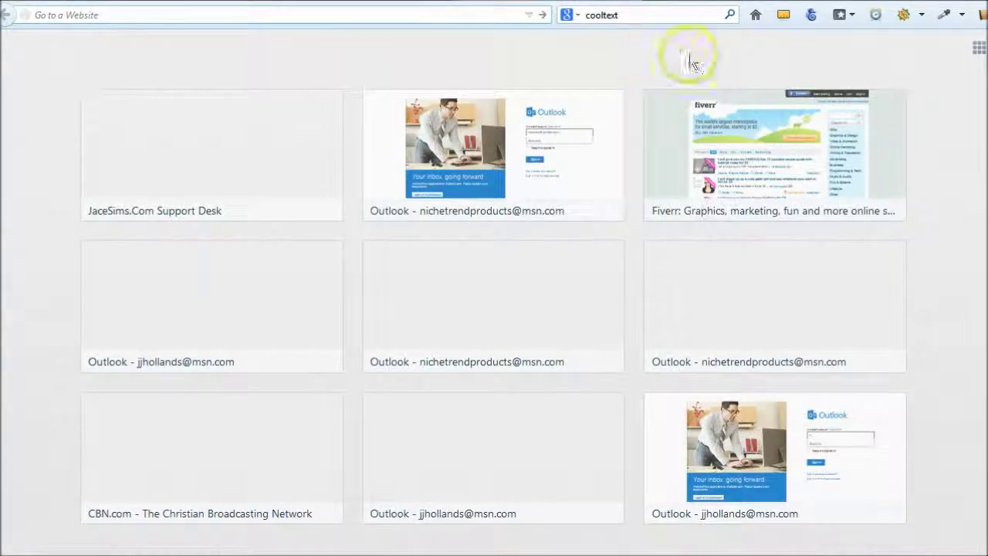
Search for 'cooltext' and open the 'Cool Text: Logo and Graphics Generator' site.
{"action": "left_click", "coordinate": [729, 15]}
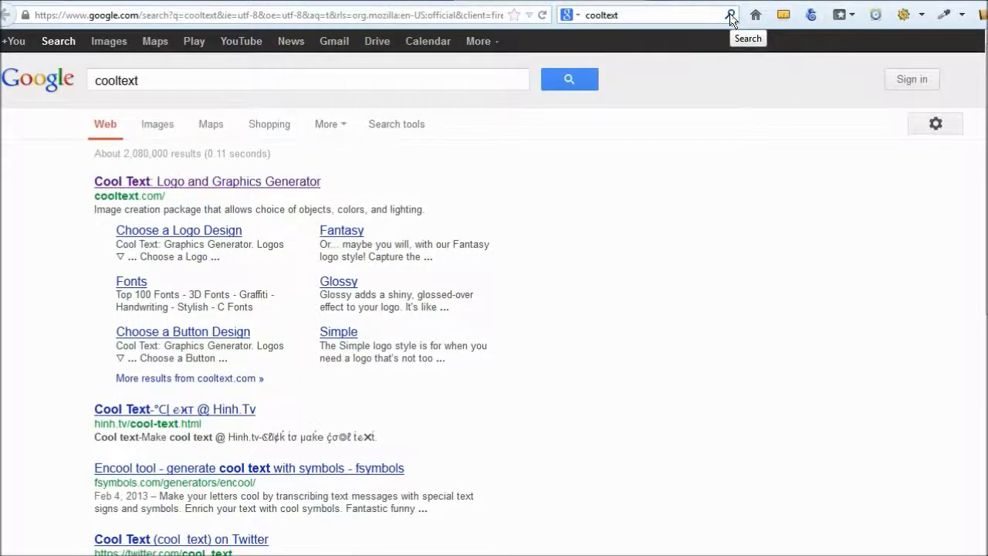
{"action": "left_click_drag", "start_coordinate": [619, 17], "coordinate": [580, 17]}
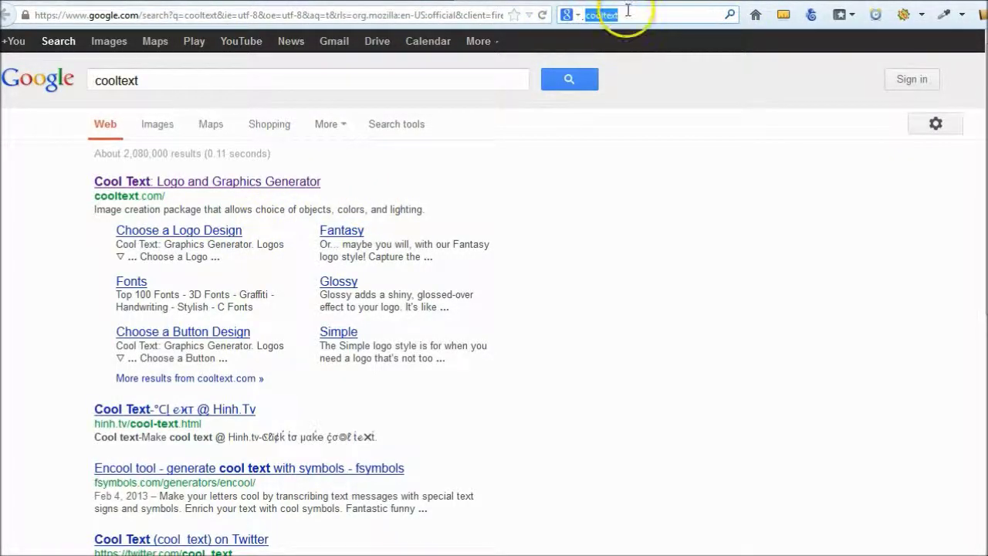
{"action": "left_click", "coordinate": [177, 183]}
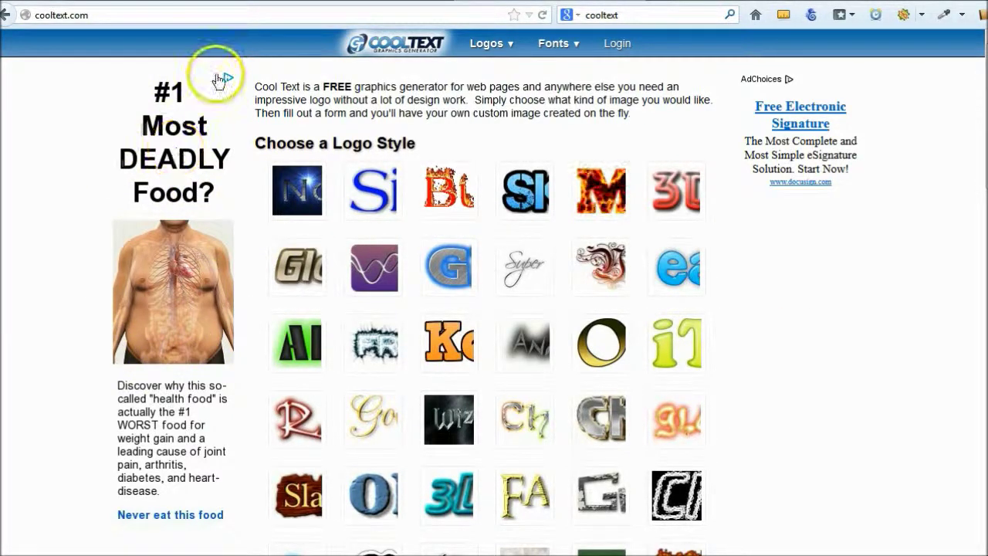
{"action": "scroll", "coordinate": [62, 325], "scroll_direction": "down", "scroll_amount": 4}
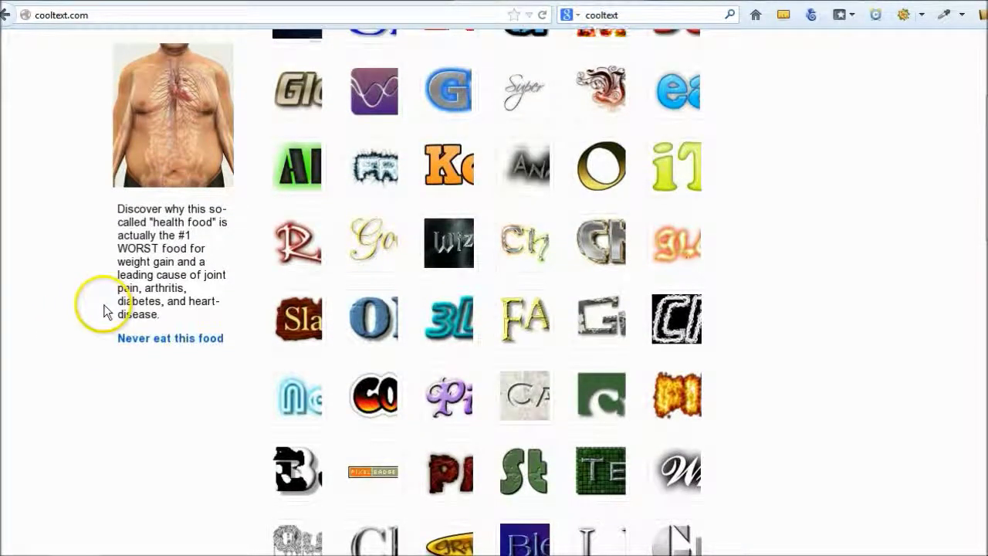
{"action": "scroll", "coordinate": [98, 313], "scroll_direction": "up", "scroll_amount": 2}
{"action": "scroll", "coordinate": [97, 309], "scroll_direction": "up", "scroll_amount": 4}
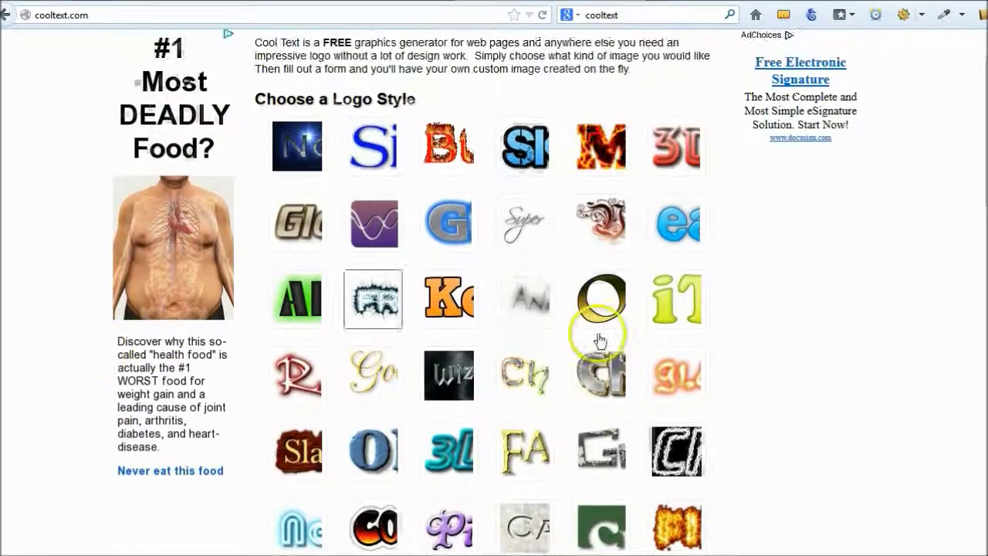
{"action": "scroll", "coordinate": [887, 297], "scroll_direction": "down", "scroll_amount": 2}
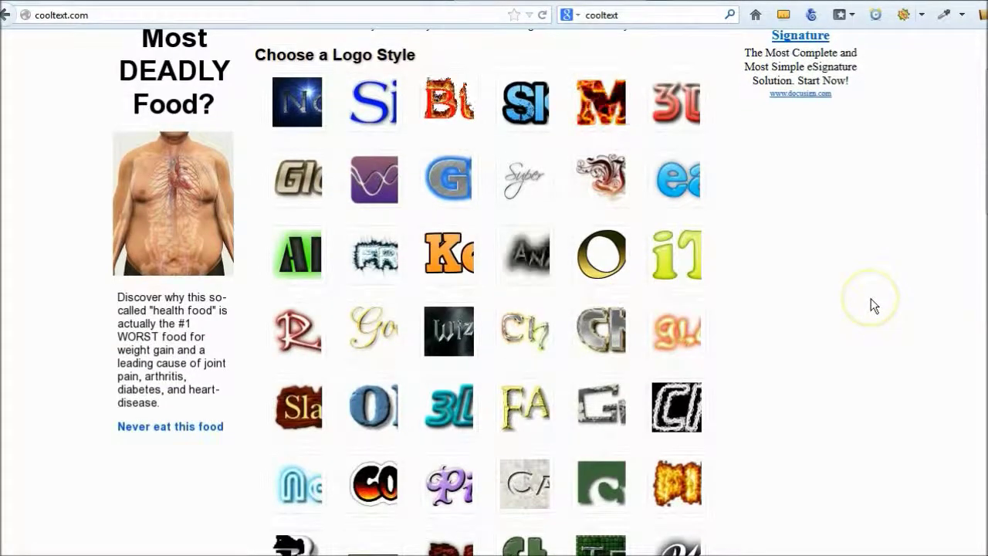
{"action": "scroll", "coordinate": [230, 160], "scroll_direction": "up", "scroll_amount": 2}
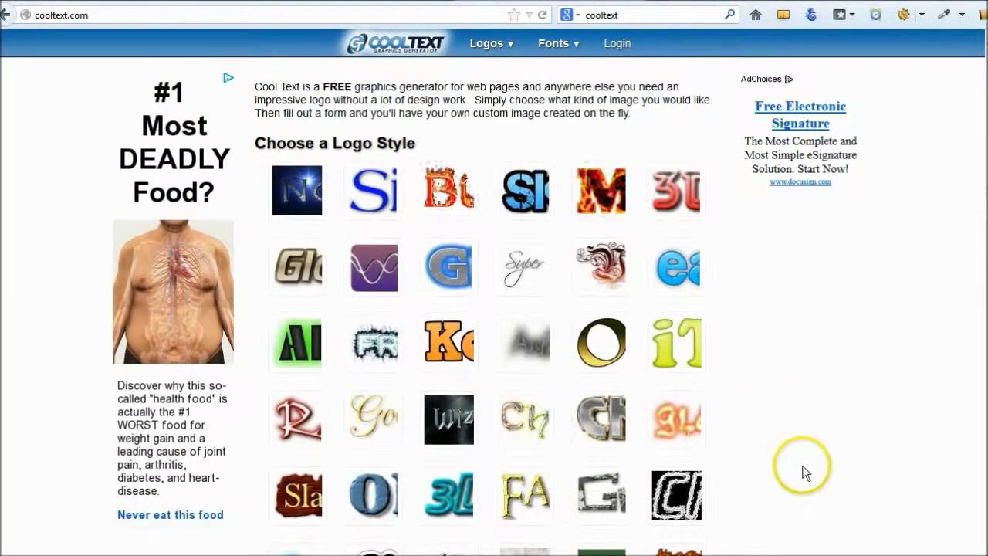
{"action": "scroll", "coordinate": [811, 452], "scroll_direction": "down", "scroll_amount": 2}
{"action": "scroll", "coordinate": [820, 361], "scroll_direction": "down", "scroll_amount": 2}
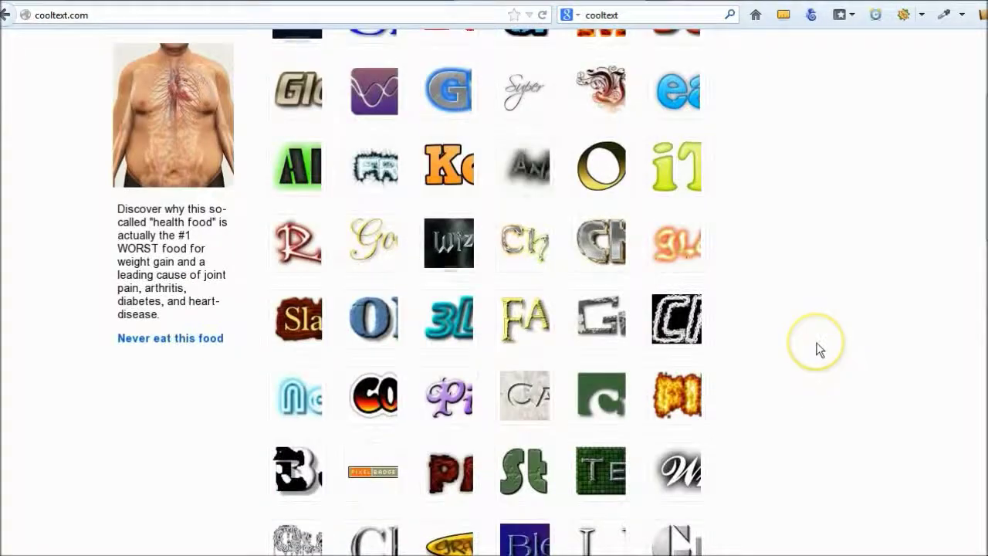
{"action": "scroll", "coordinate": [818, 349], "scroll_direction": "up", "scroll_amount": 4}
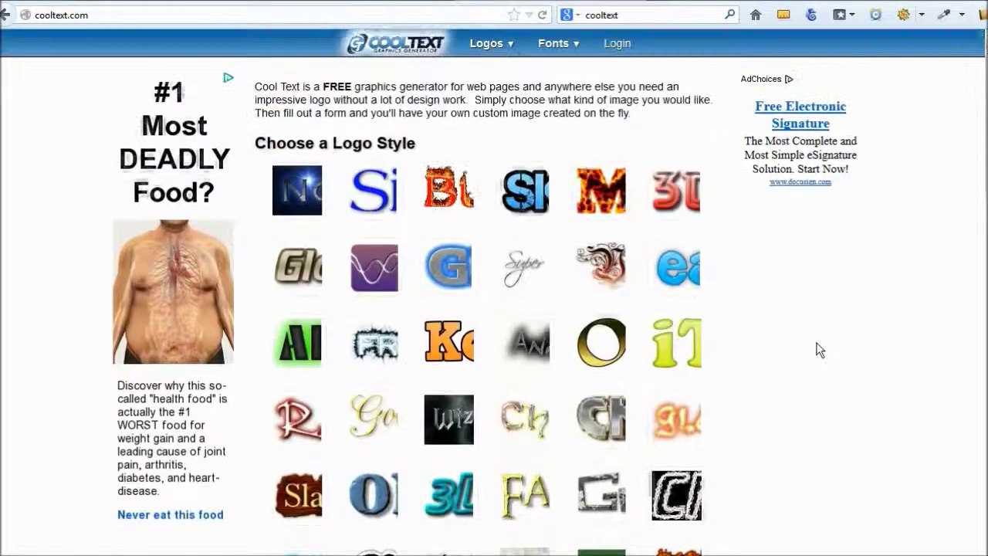
{"action": "left_click", "coordinate": [423, 160]}
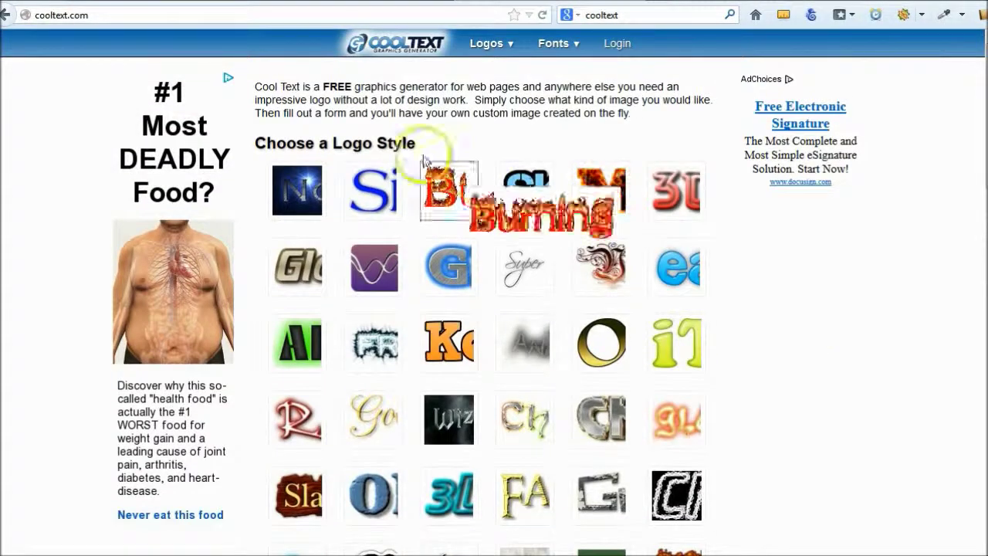
{"action": "left_click", "coordinate": [376, 201]}
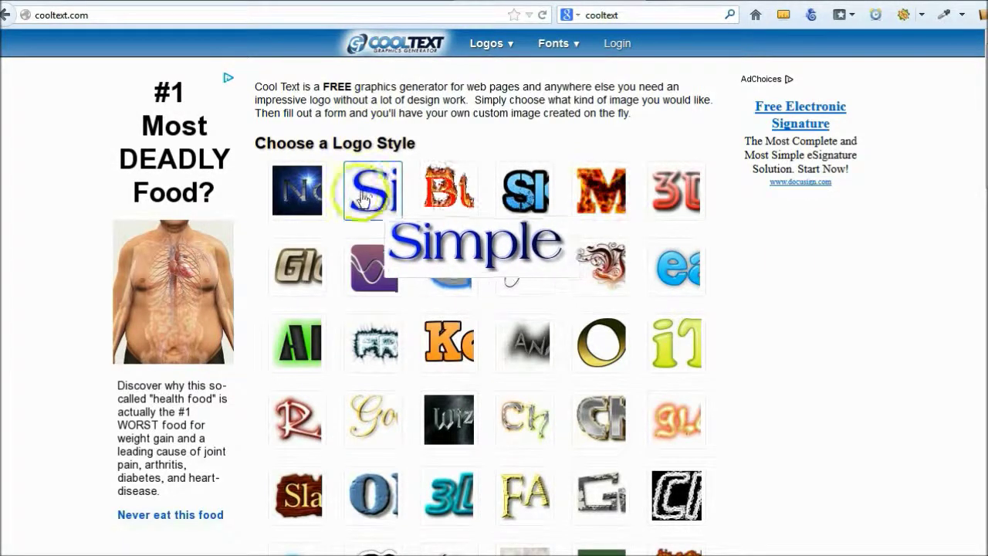
{"action": "left_click", "coordinate": [308, 197]}
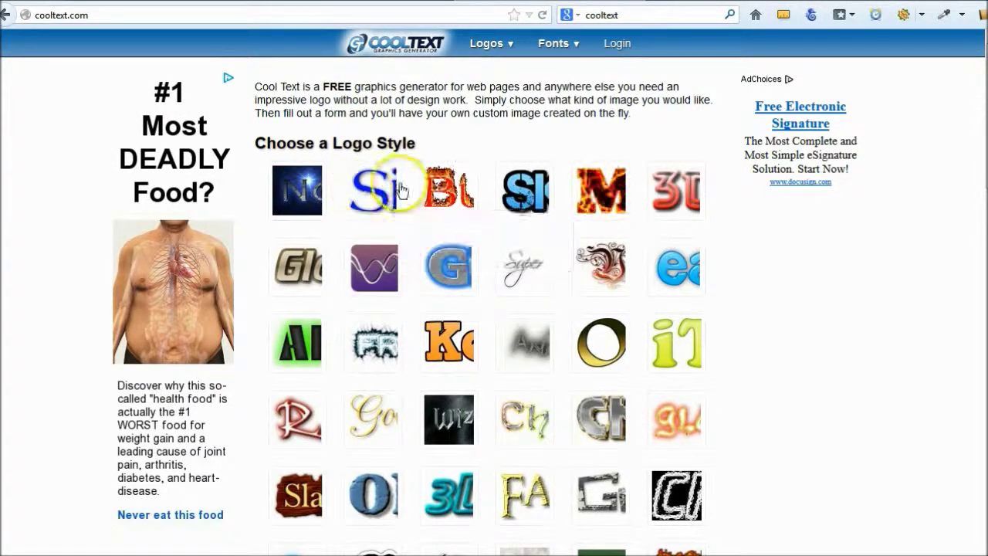
{"action": "mouse_move", "coordinate": [440, 192]}
{"action": "left_click", "coordinate": [509, 181]}
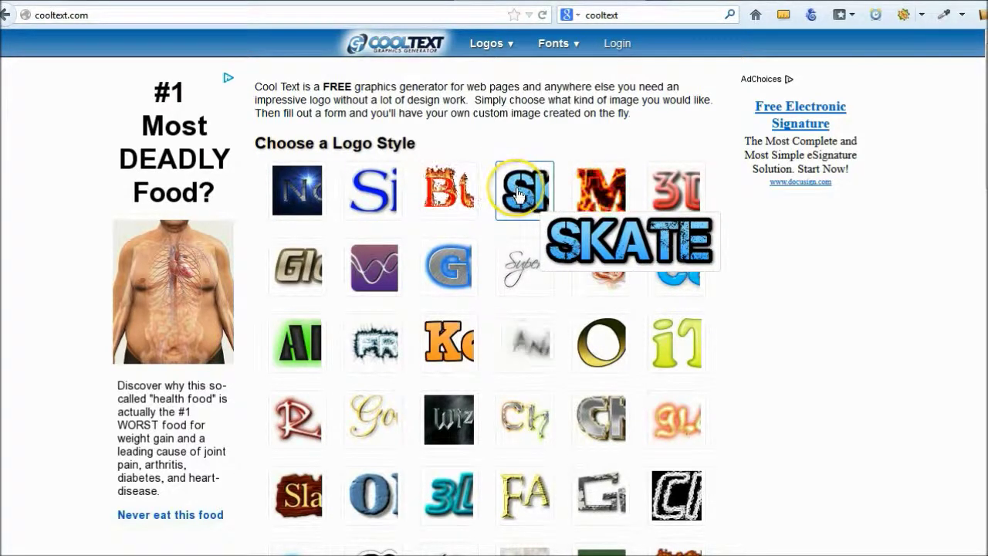
{"action": "left_click", "coordinate": [530, 132]}
{"action": "mouse_move", "coordinate": [515, 190]}
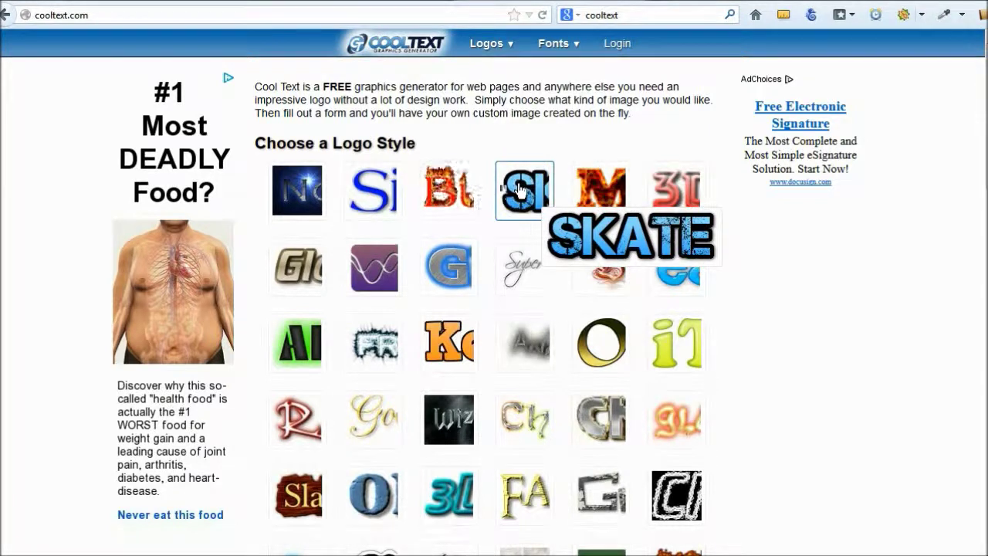
{"action": "left_click", "coordinate": [523, 188]}
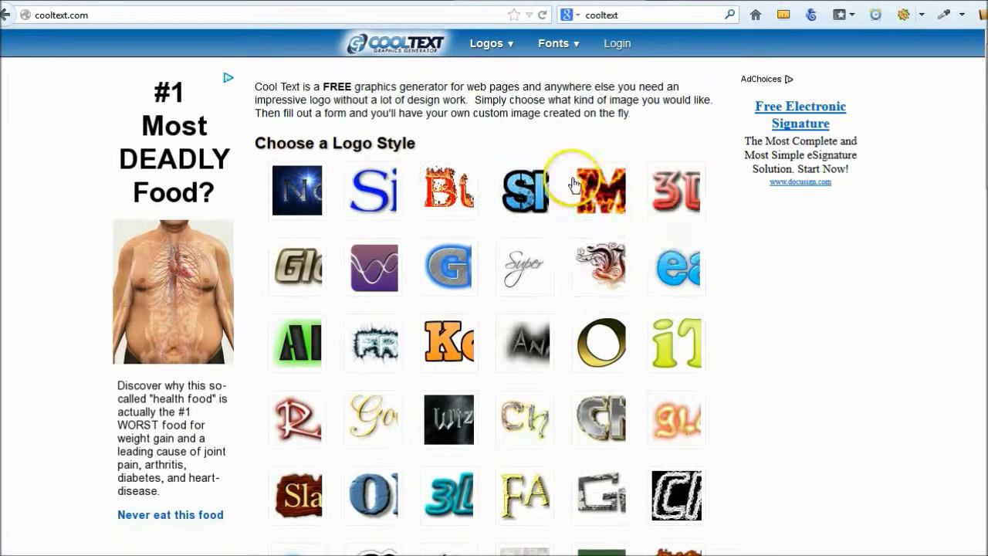
{"action": "mouse_move", "coordinate": [679, 278]}
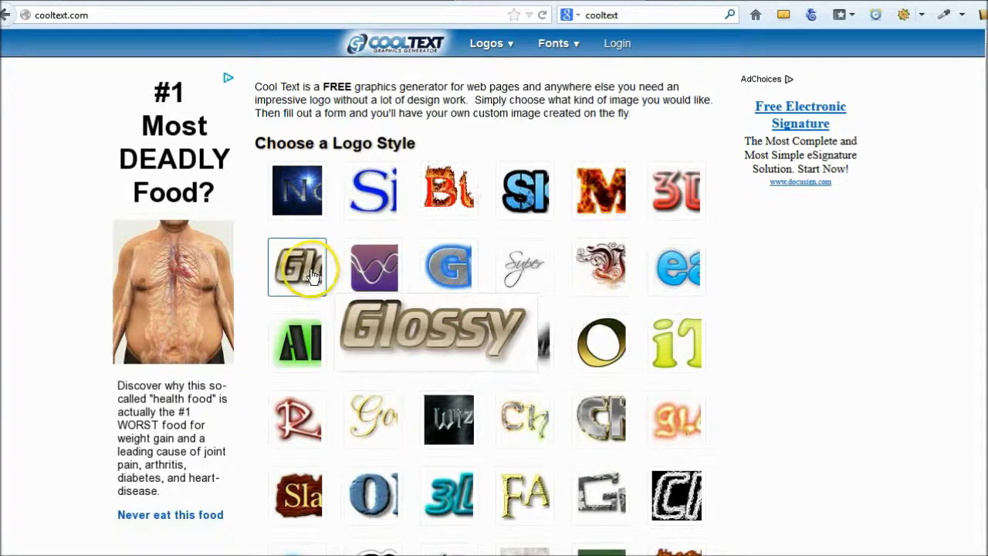
{"action": "scroll", "coordinate": [304, 274], "scroll_direction": "down", "scroll_amount": 2}
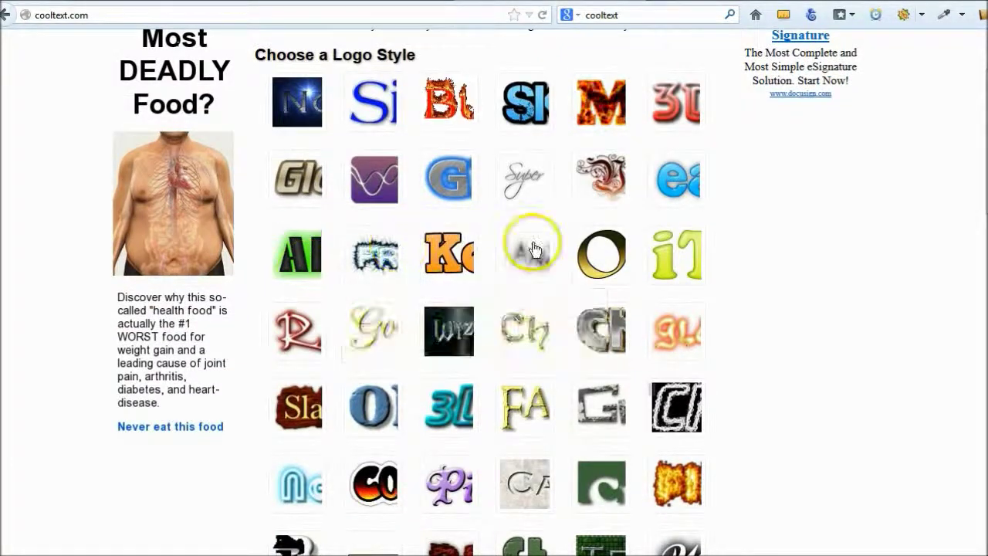
{"action": "mouse_move", "coordinate": [665, 257]}
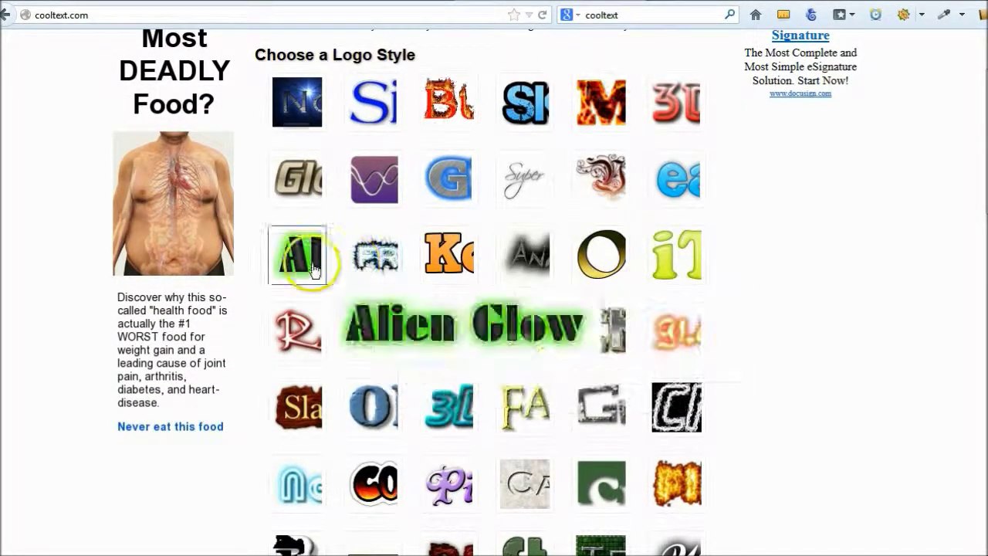
{"action": "mouse_move", "coordinate": [294, 327]}
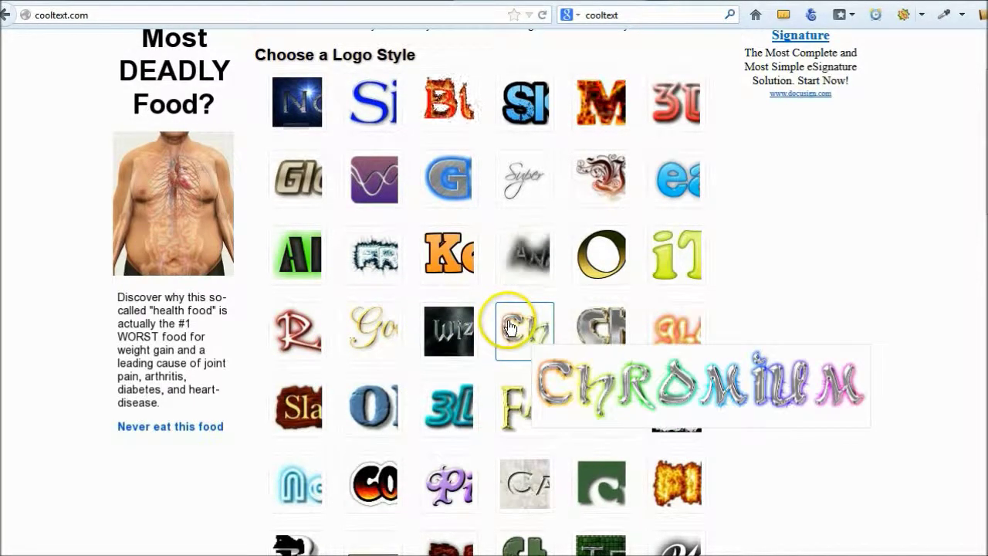
{"action": "mouse_move", "coordinate": [586, 324]}
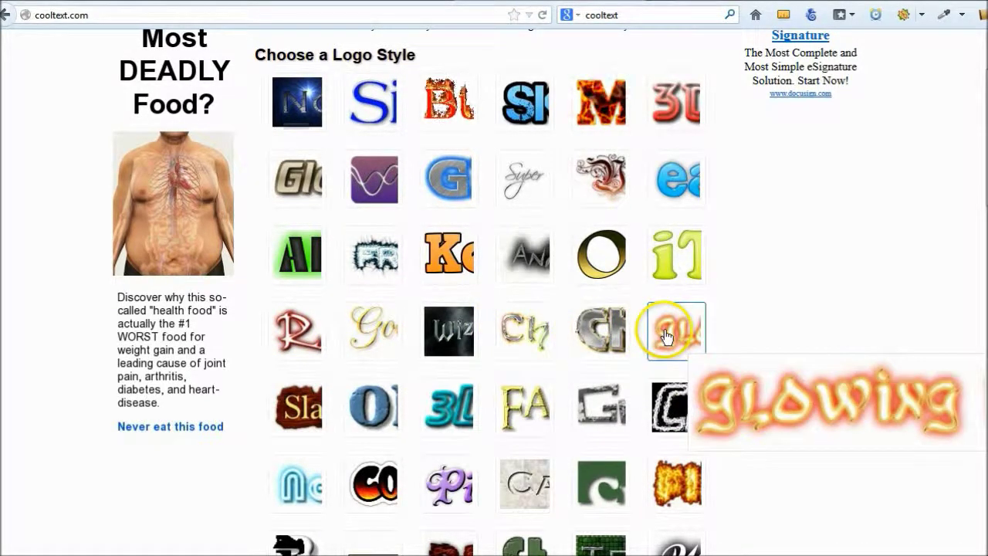
{"action": "scroll", "coordinate": [669, 330], "scroll_direction": "down", "scroll_amount": 2}
{"action": "mouse_move", "coordinate": [534, 325]}
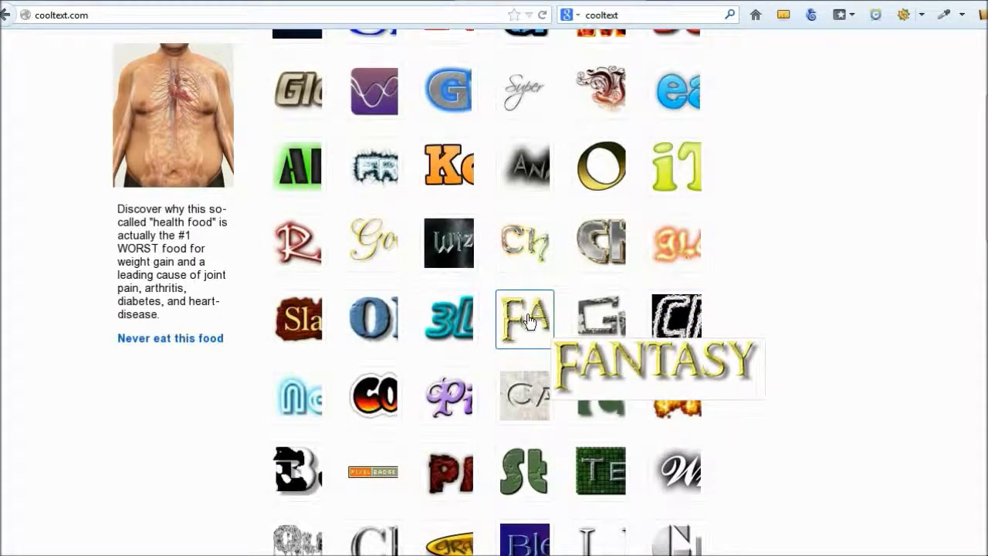
{"action": "mouse_move", "coordinate": [515, 309]}
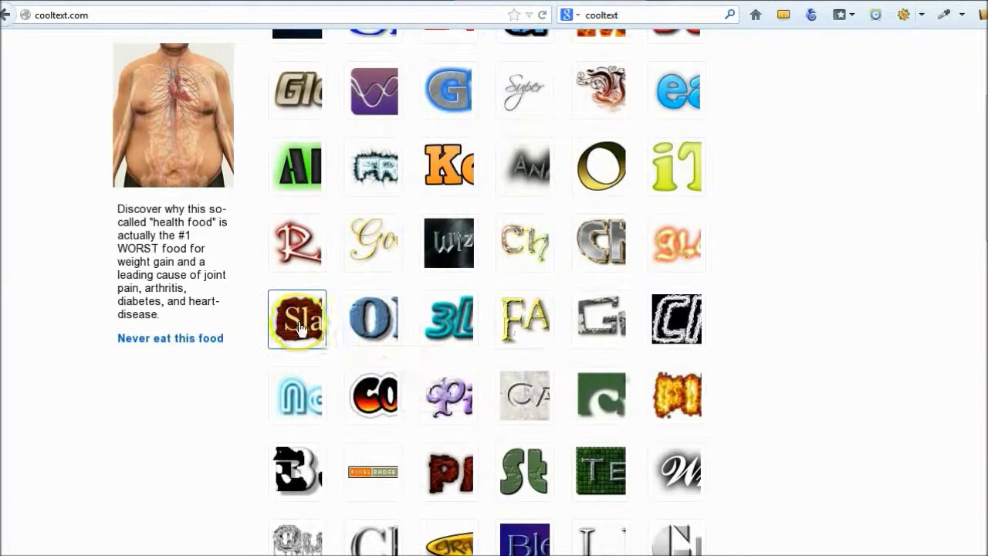
{"action": "scroll", "coordinate": [254, 343], "scroll_direction": "down", "scroll_amount": 4}
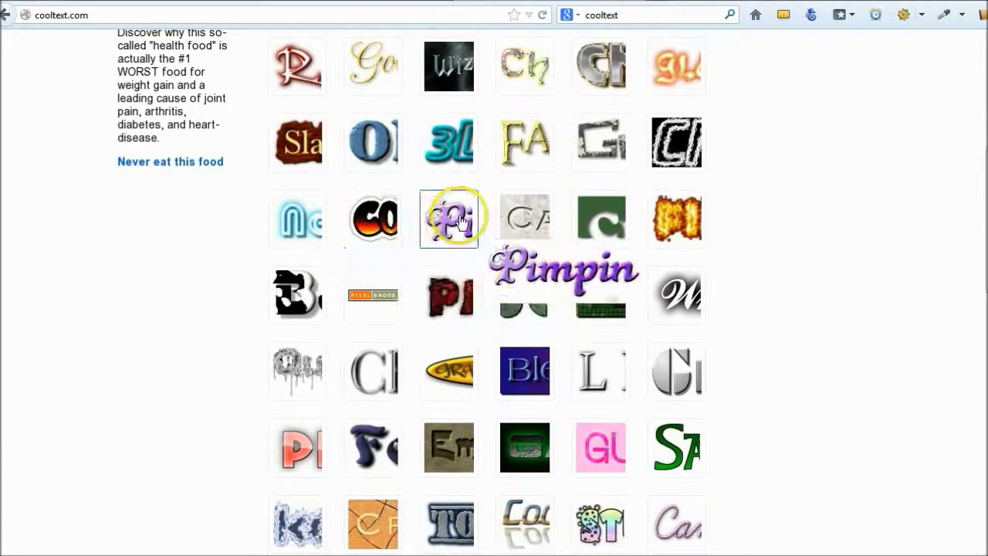
{"action": "mouse_move", "coordinate": [531, 217]}
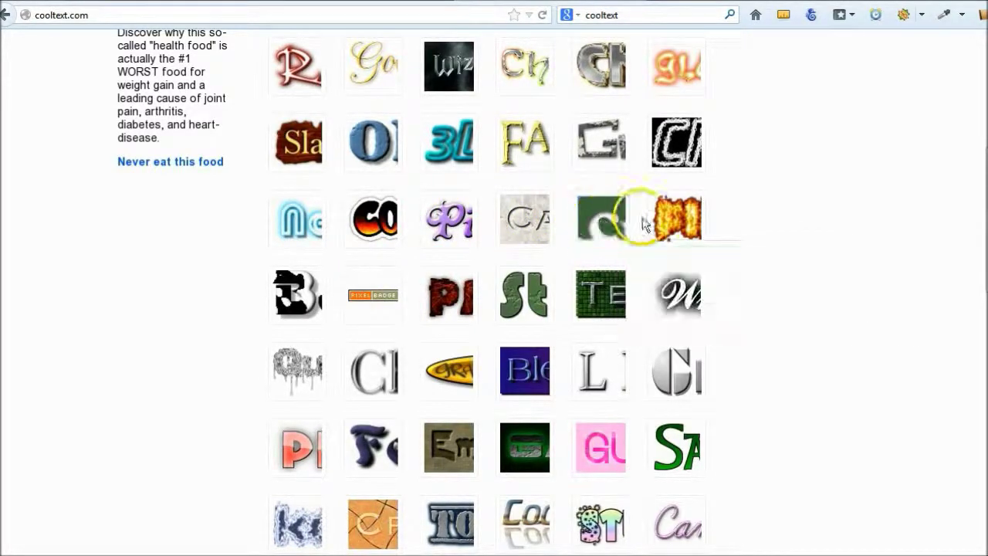
{"action": "scroll", "coordinate": [738, 209], "scroll_direction": "up", "scroll_amount": 8}
{"action": "mouse_move", "coordinate": [506, 193]}
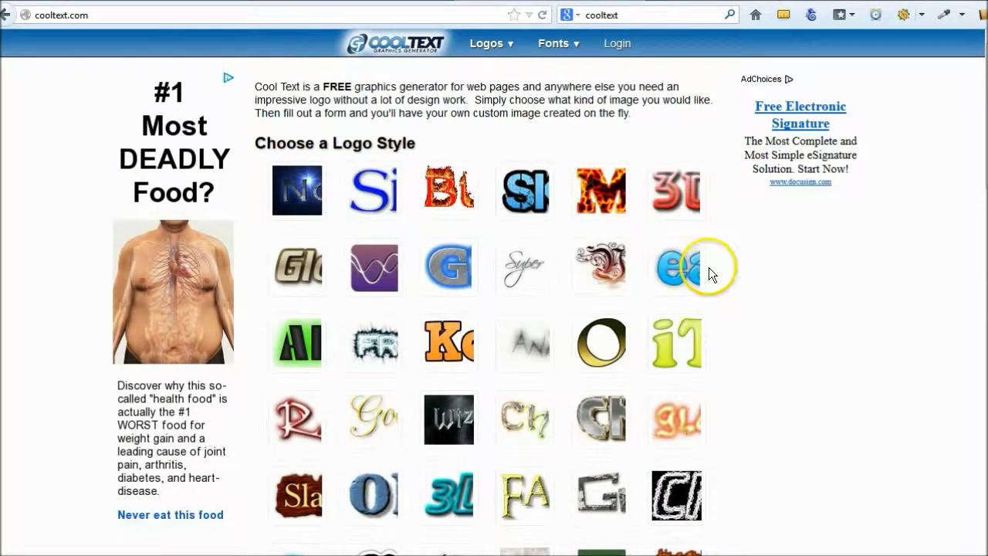
{"action": "scroll", "coordinate": [774, 332], "scroll_direction": "down", "scroll_amount": 5}
{"action": "scroll", "coordinate": [773, 331], "scroll_direction": "down", "scroll_amount": 1}
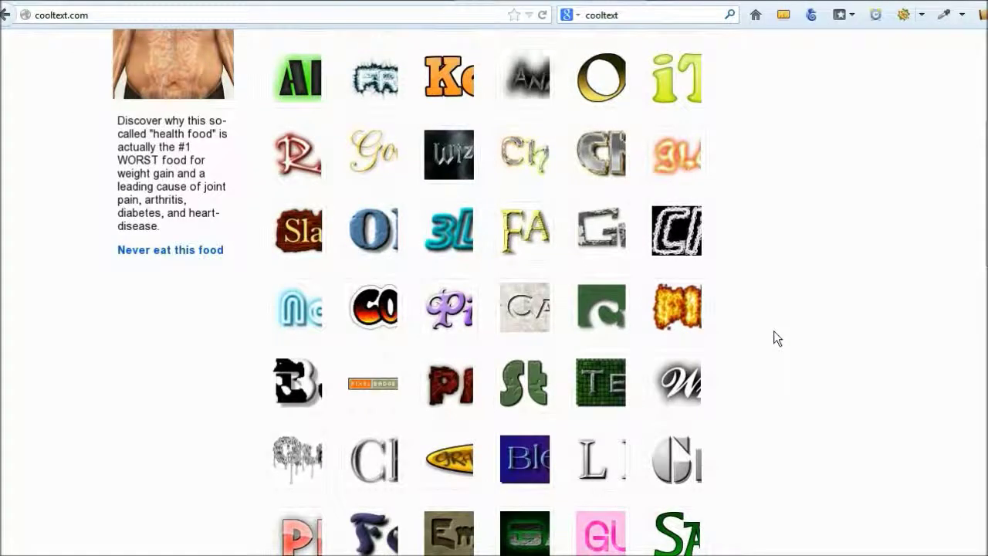
{"action": "scroll", "coordinate": [774, 332], "scroll_direction": "down", "scroll_amount": 2}
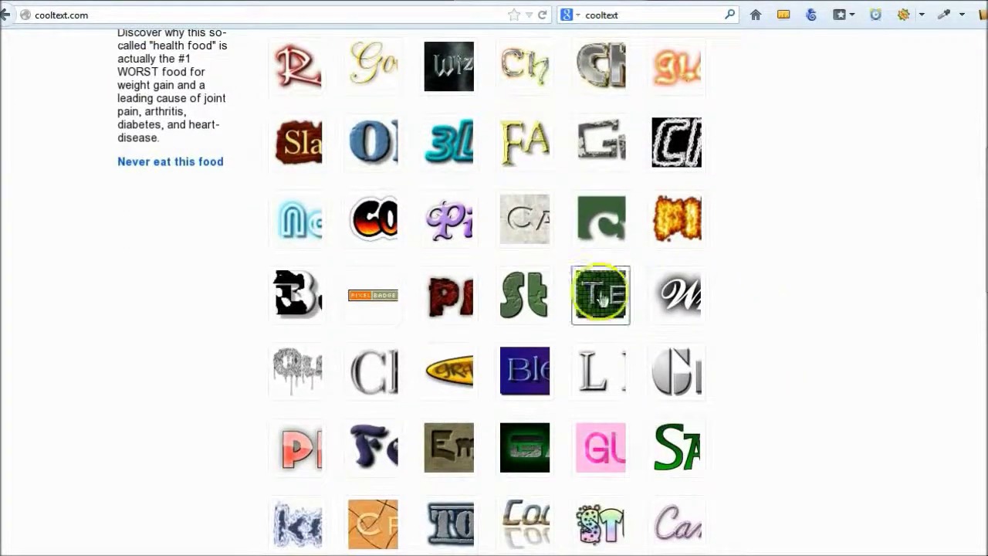
{"action": "mouse_move", "coordinate": [592, 287]}
{"action": "scroll", "coordinate": [774, 300], "scroll_direction": "down", "scroll_amount": 2}
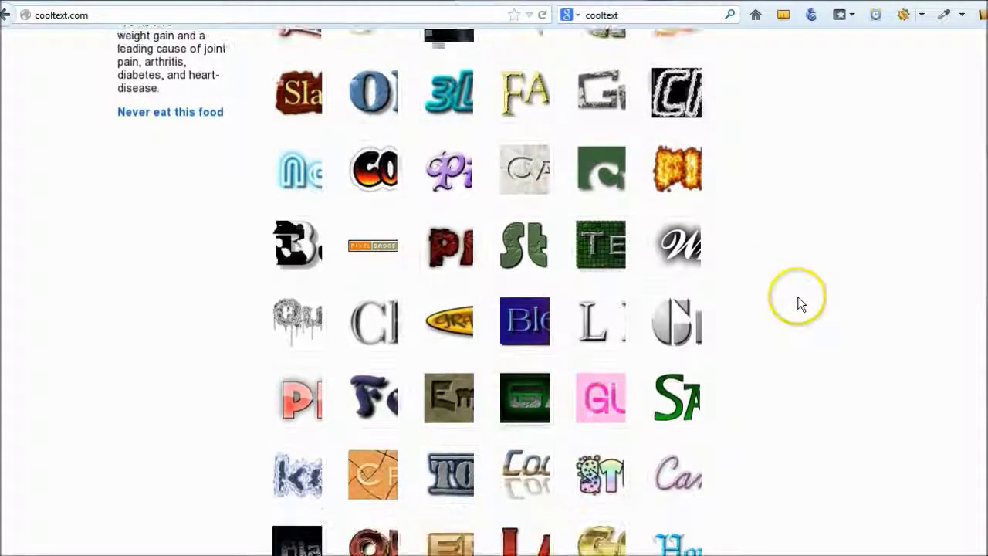
{"action": "mouse_move", "coordinate": [684, 199]}
{"action": "mouse_move", "coordinate": [523, 283]}
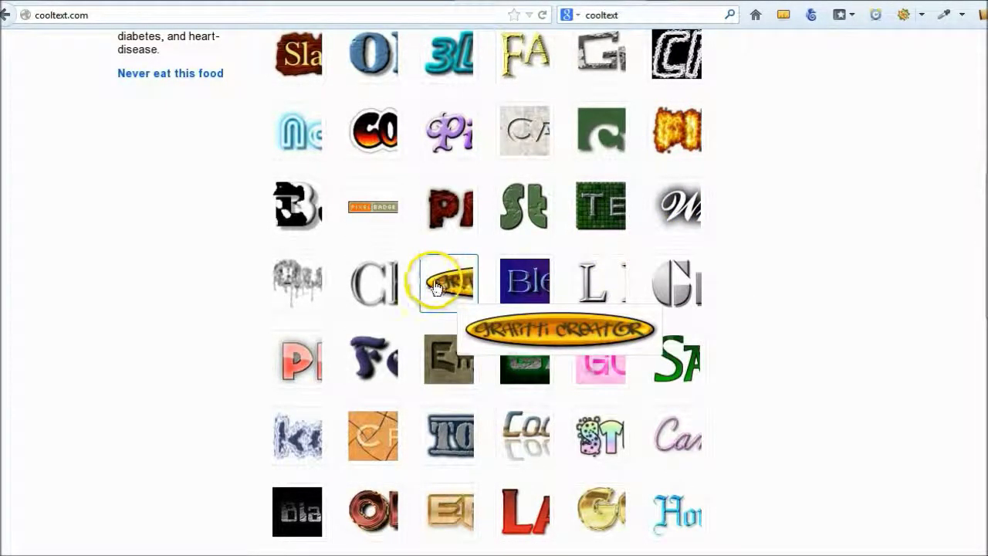
{"action": "mouse_move", "coordinate": [313, 289]}
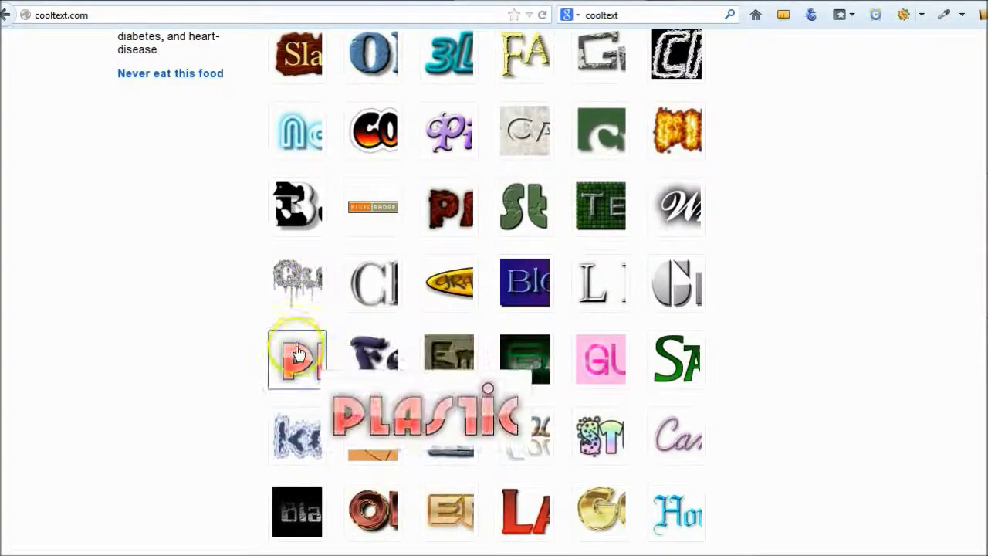
{"action": "mouse_move", "coordinate": [692, 360]}
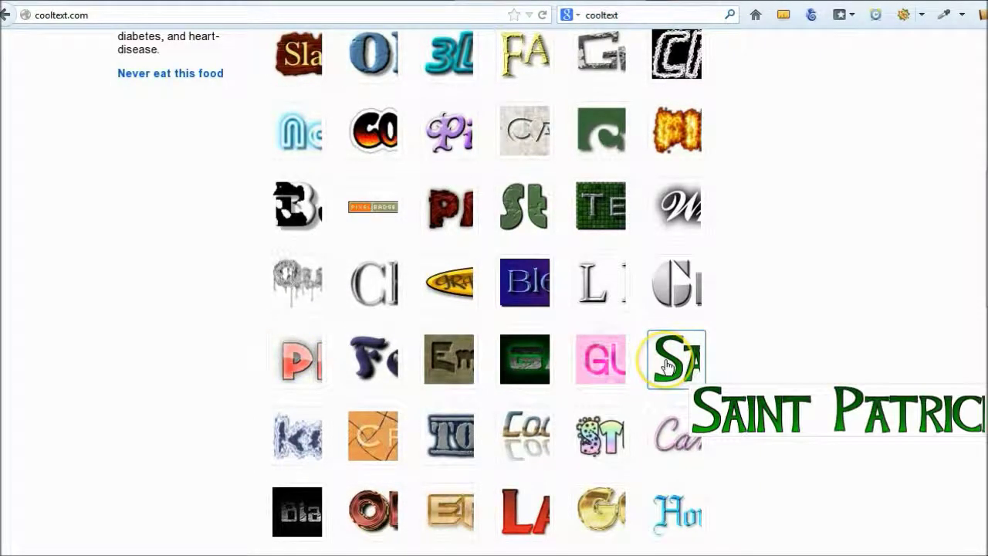
{"action": "scroll", "coordinate": [764, 338], "scroll_direction": "down", "scroll_amount": 4}
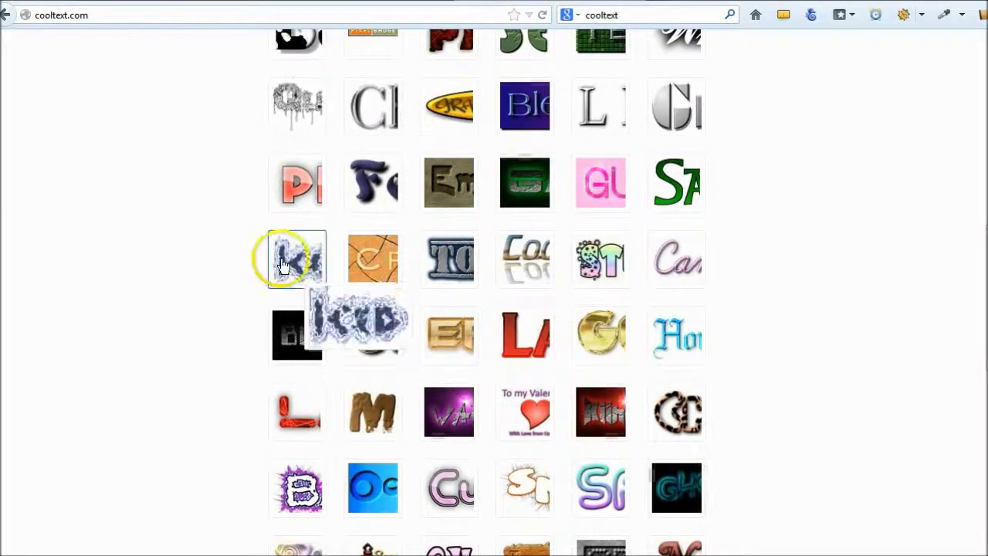
{"action": "mouse_move", "coordinate": [368, 257]}
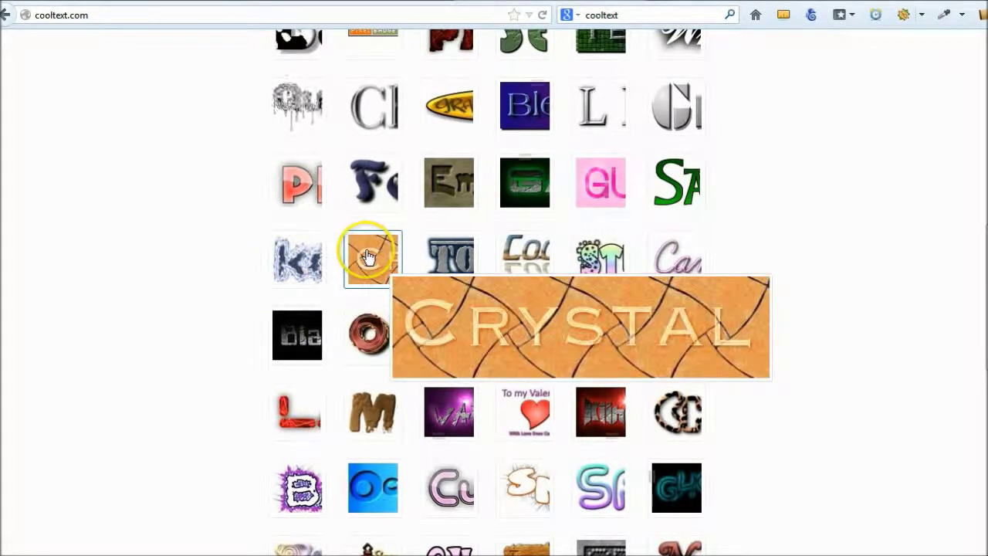
{"action": "mouse_move", "coordinate": [509, 253]}
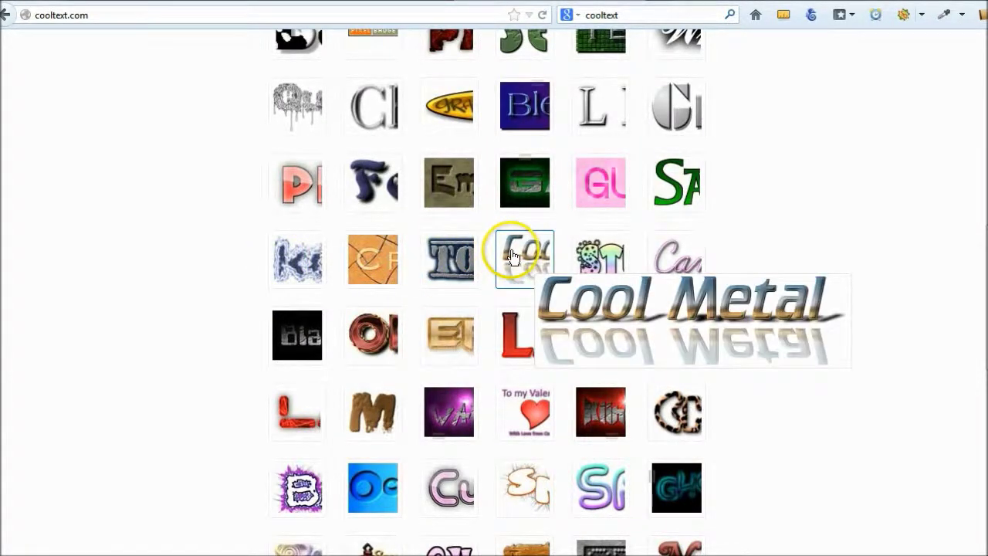
{"action": "mouse_move", "coordinate": [599, 260]}
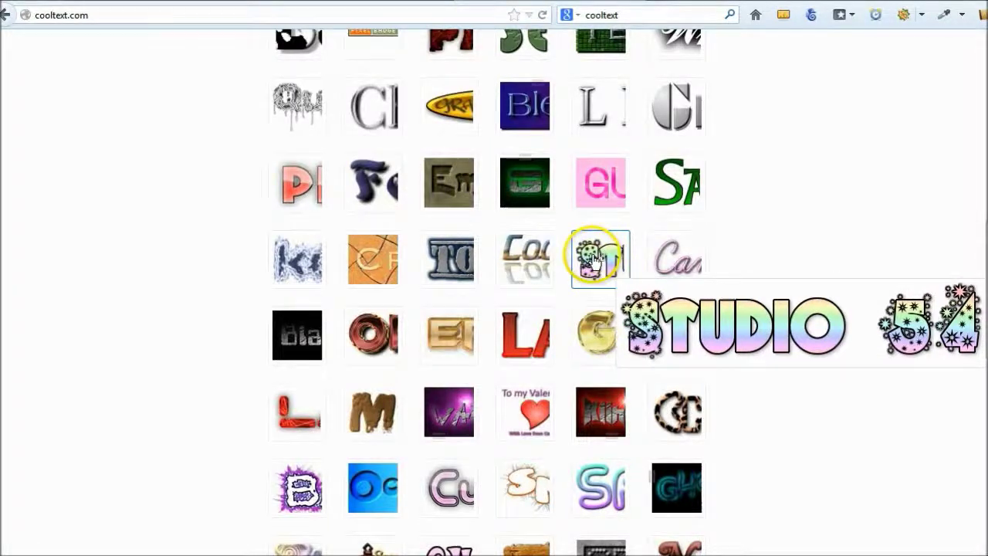
{"action": "mouse_move", "coordinate": [665, 259]}
{"action": "scroll", "coordinate": [801, 284], "scroll_direction": "down", "scroll_amount": 3}
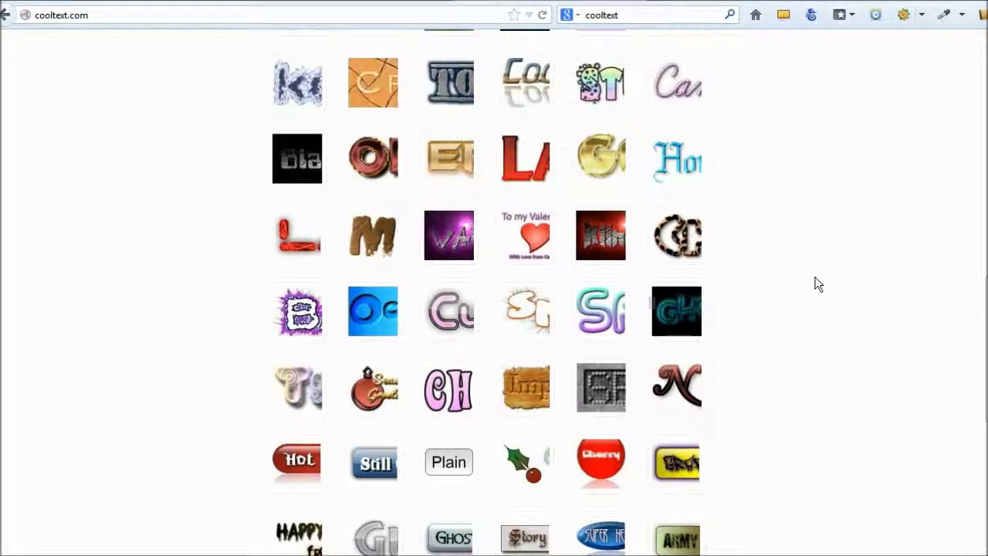
{"action": "scroll", "coordinate": [818, 285], "scroll_direction": "down", "scroll_amount": 3}
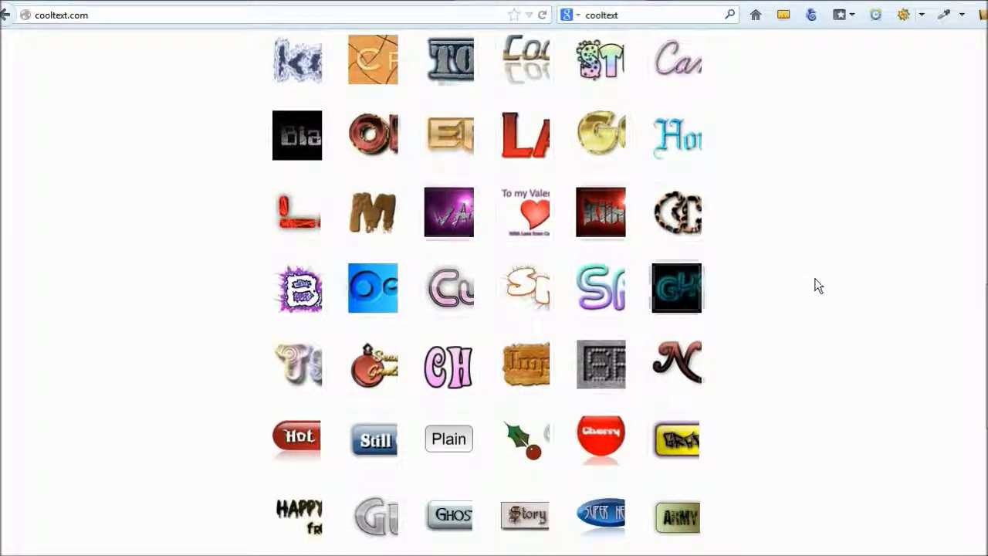
{"action": "scroll", "coordinate": [818, 285], "scroll_direction": "down", "scroll_amount": 2}
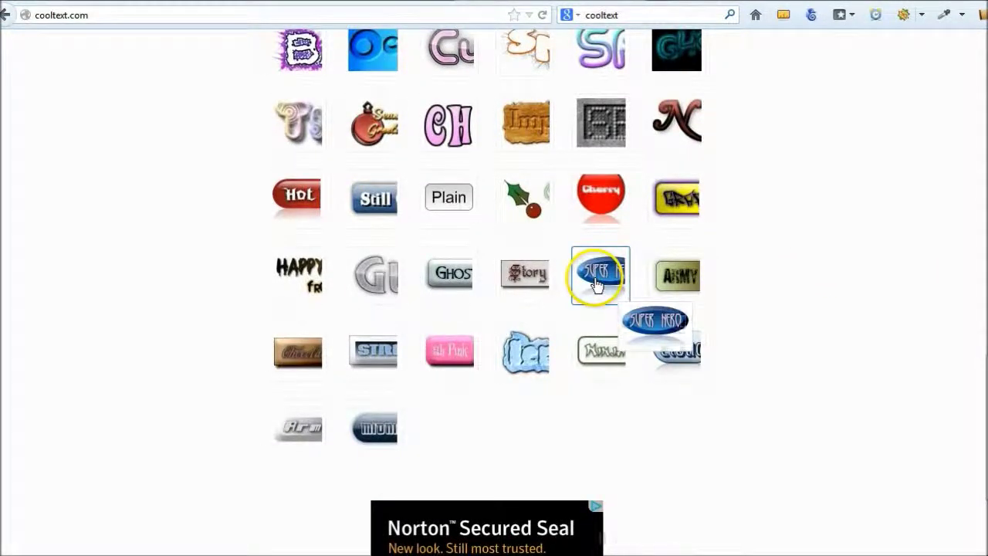
{"action": "mouse_move", "coordinate": [527, 280]}
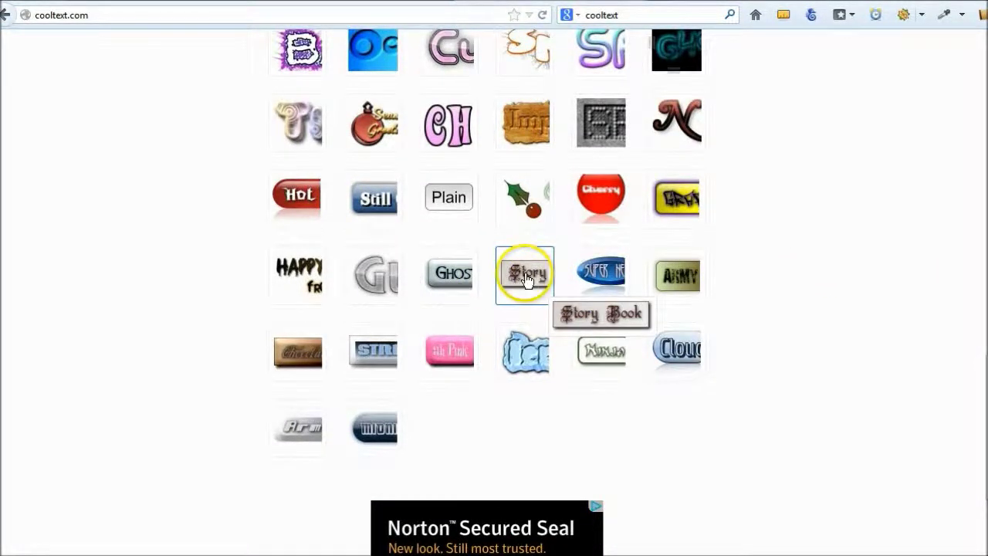
Choose the Cloud button style and delete the last letter of its text.
{"action": "left_click", "coordinate": [662, 349]}
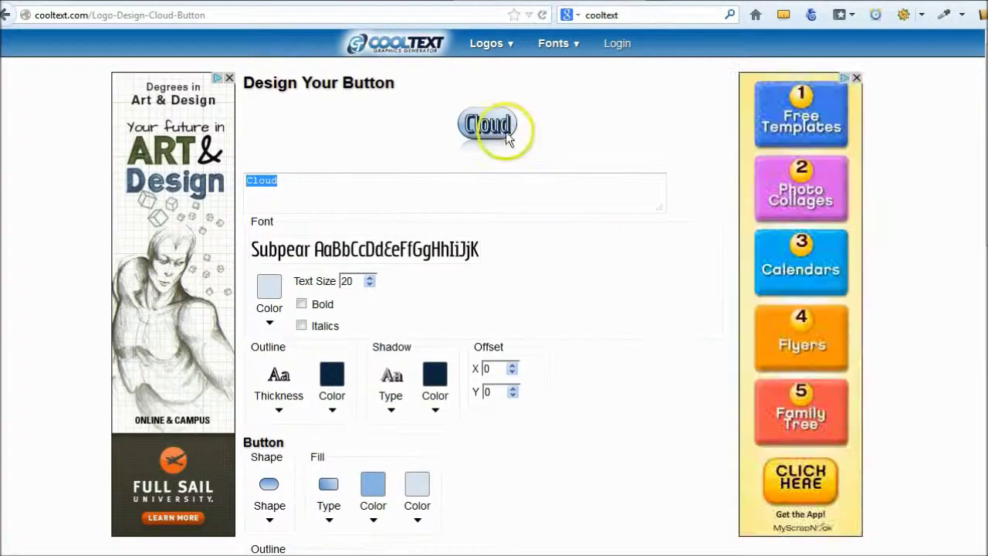
{"action": "left_click", "coordinate": [283, 180]}
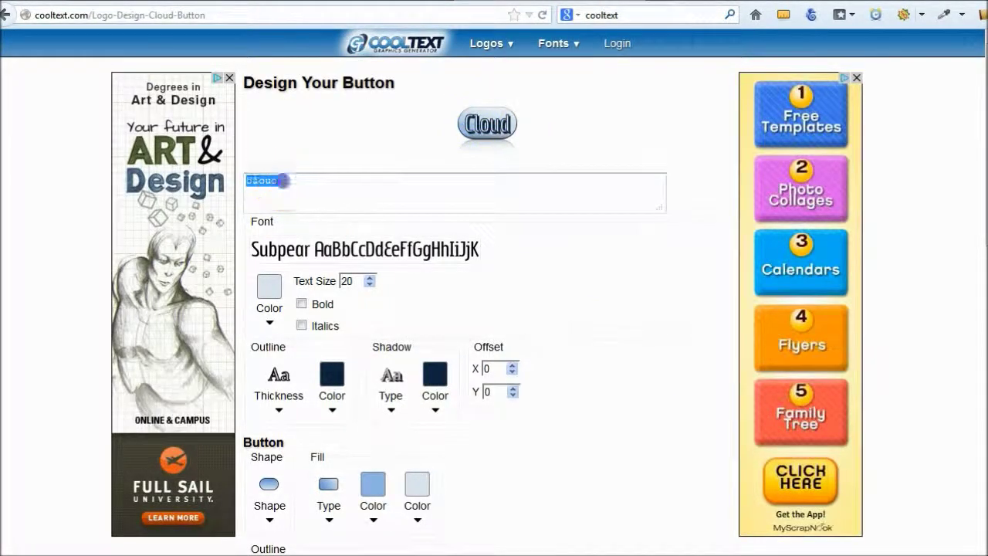
{"action": "key", "text": "BackSpace"}
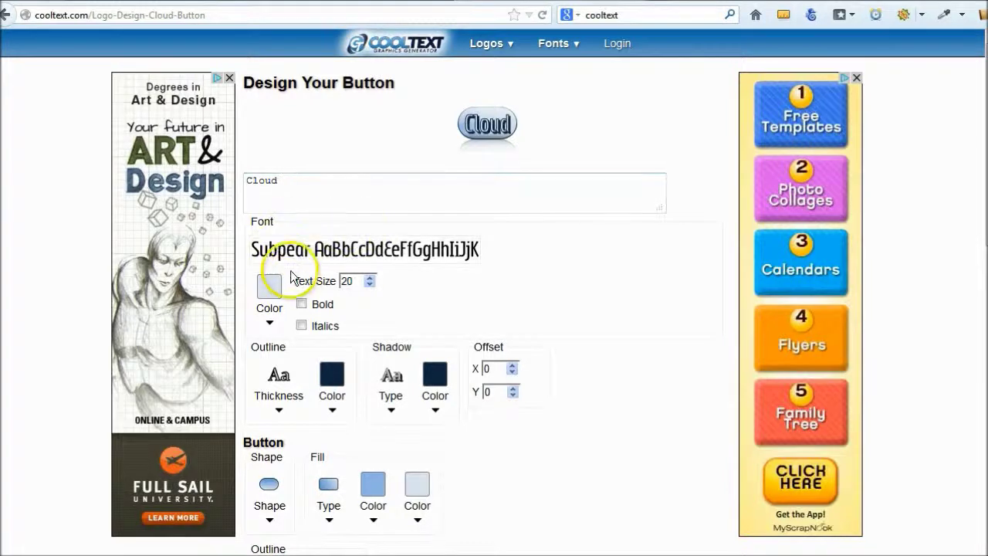
Raise the button's text size in steps of 5 from 20 to 40.
{"action": "scroll", "coordinate": [390, 247], "scroll_direction": "down", "scroll_amount": 2}
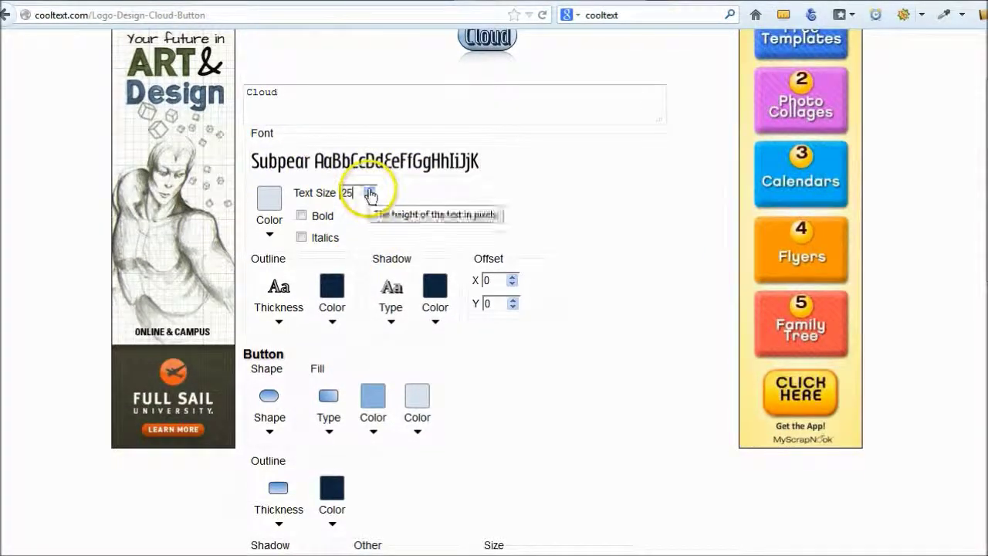
{"action": "left_click", "coordinate": [370, 193]}
{"action": "left_click", "coordinate": [369, 200]}
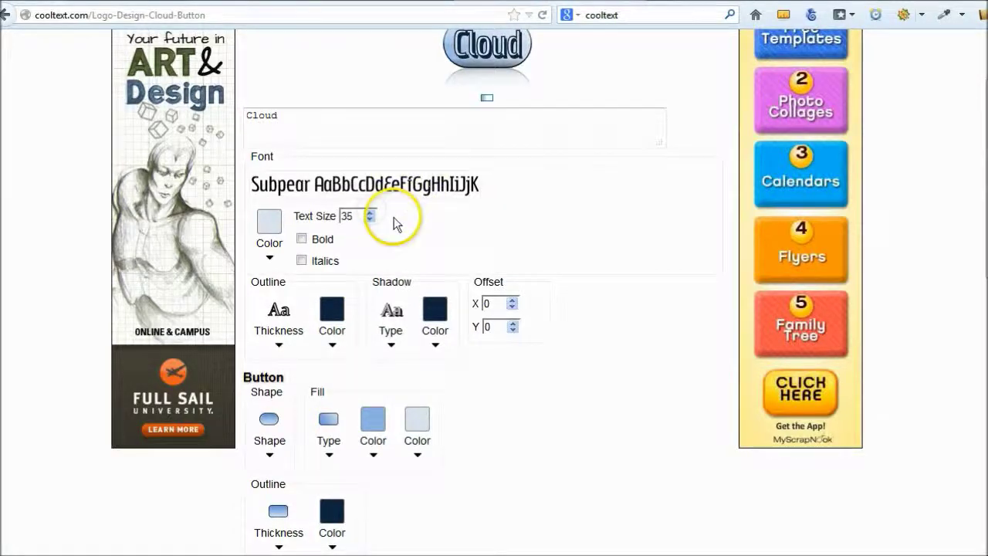
{"action": "left_click", "coordinate": [370, 212]}
{"action": "left_click", "coordinate": [371, 224]}
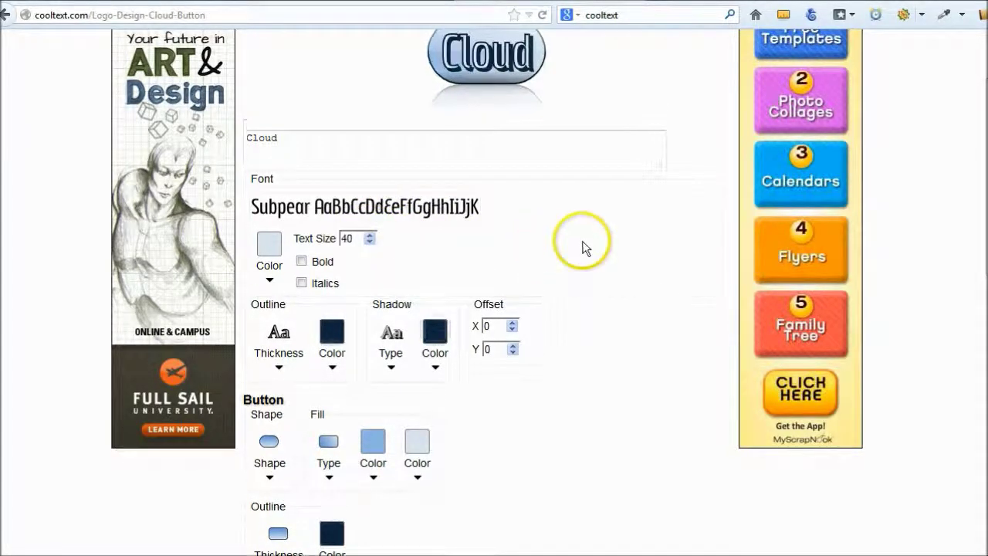
Submit the Cloud button design with Create Button, below the Button settings.
{"action": "scroll", "coordinate": [656, 239], "scroll_direction": "up", "scroll_amount": 2}
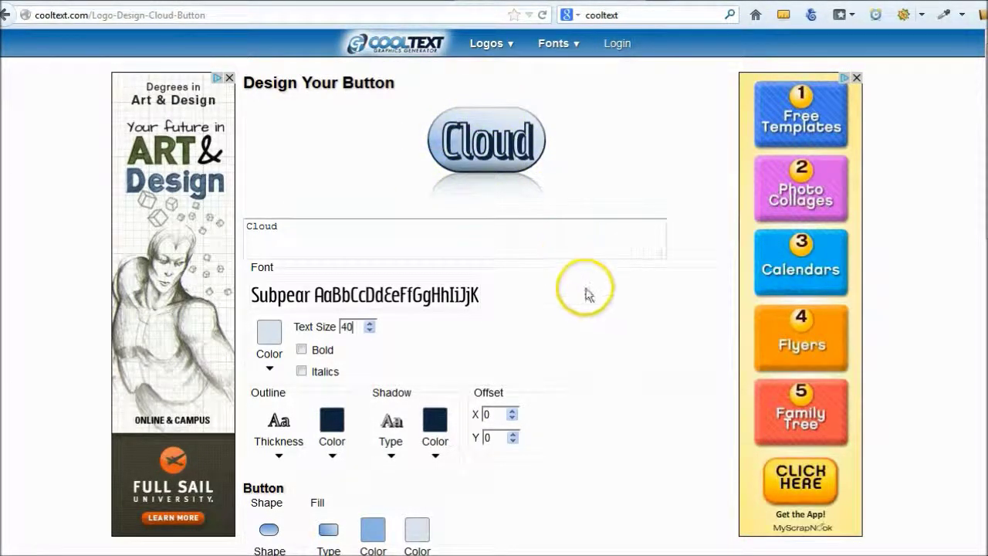
{"action": "scroll", "coordinate": [584, 294], "scroll_direction": "down", "scroll_amount": 2}
{"action": "scroll", "coordinate": [287, 309], "scroll_direction": "down", "scroll_amount": 2}
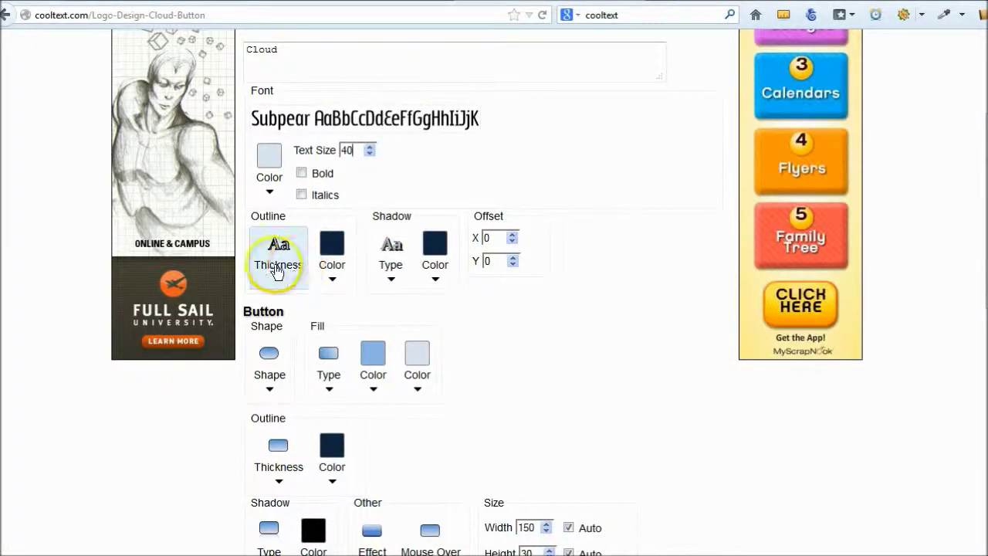
{"action": "scroll", "coordinate": [252, 290], "scroll_direction": "down", "scroll_amount": 2}
{"action": "scroll", "coordinate": [502, 326], "scroll_direction": "down", "scroll_amount": 2}
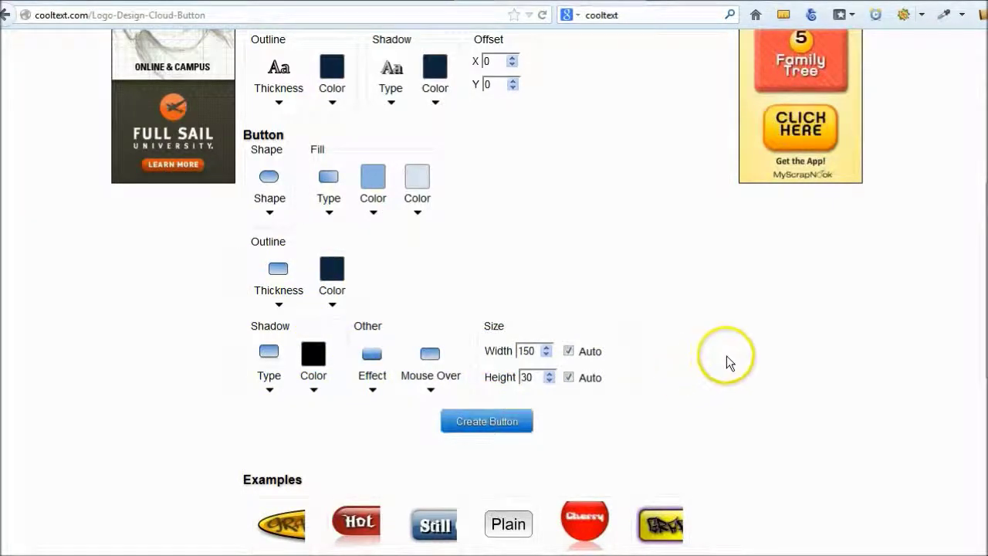
{"action": "scroll", "coordinate": [798, 370], "scroll_direction": "down", "scroll_amount": 4}
{"action": "scroll", "coordinate": [724, 340], "scroll_direction": "up", "scroll_amount": 4}
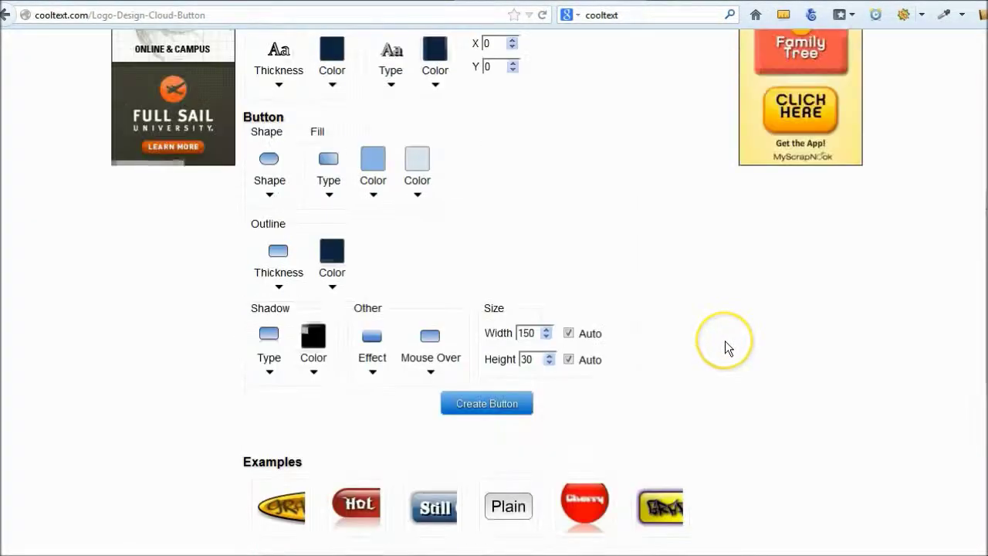
{"action": "scroll", "coordinate": [724, 341], "scroll_direction": "down", "scroll_amount": 2}
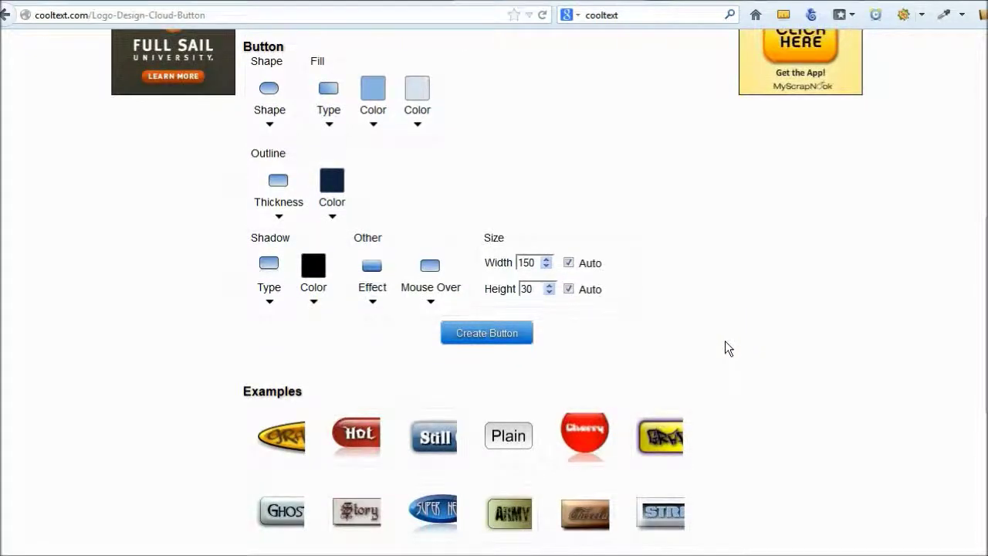
{"action": "left_click", "coordinate": [502, 333]}
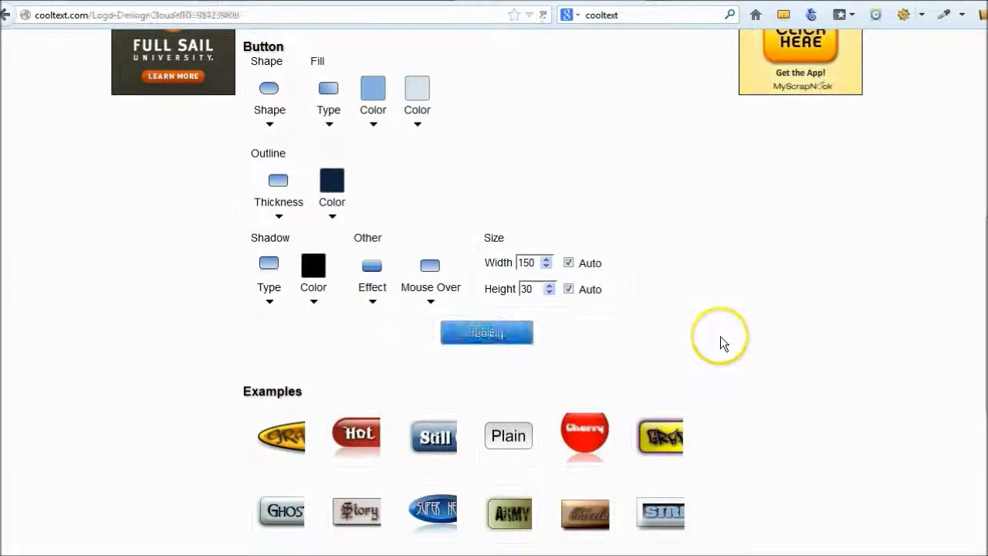
Select the image-expiry warning, then try dragging the rendered Cloud logo image.
{"action": "left_click_drag", "start_coordinate": [258, 242], "coordinate": [595, 258]}
{"action": "left_click", "coordinate": [590, 270]}
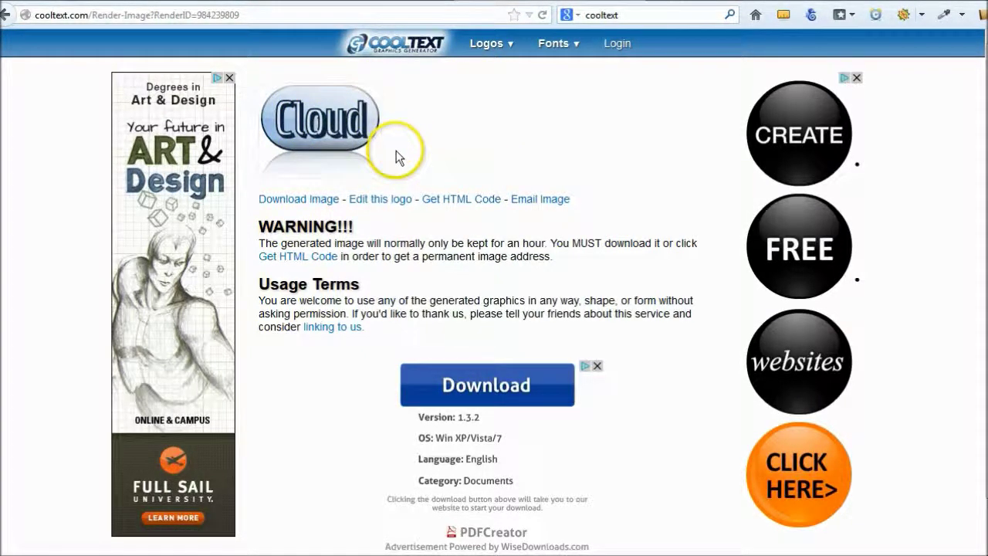
{"action": "left_click_drag", "start_coordinate": [309, 114], "coordinate": [510, 110]}
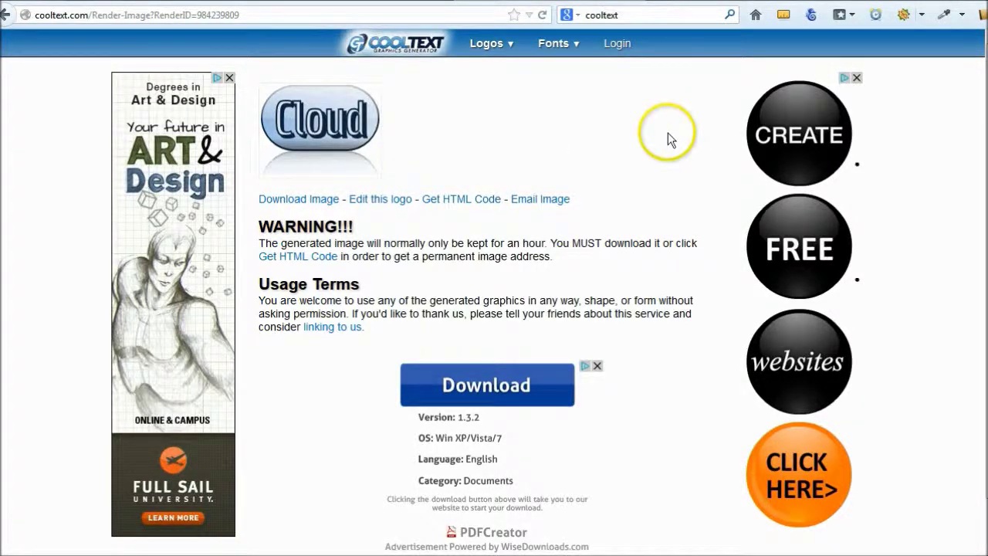
{"action": "scroll", "coordinate": [711, 162], "scroll_direction": "down", "scroll_amount": 2}
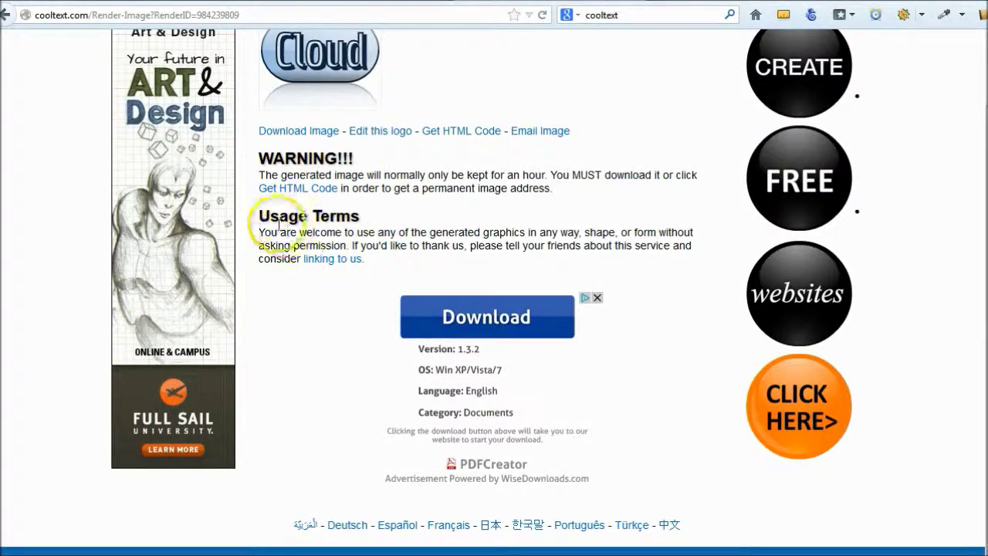
{"action": "left_click_drag", "start_coordinate": [257, 215], "coordinate": [418, 270]}
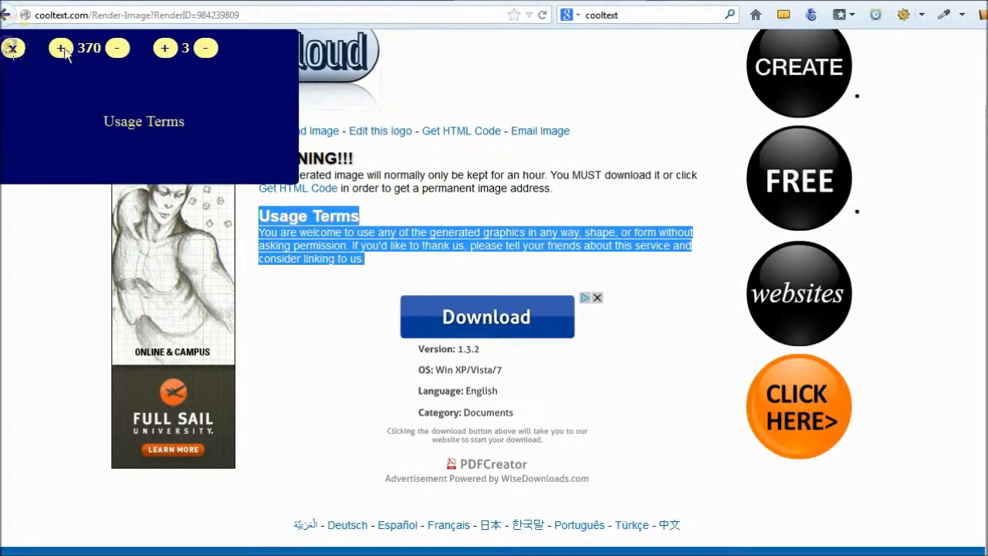
{"action": "left_click", "coordinate": [10, 48]}
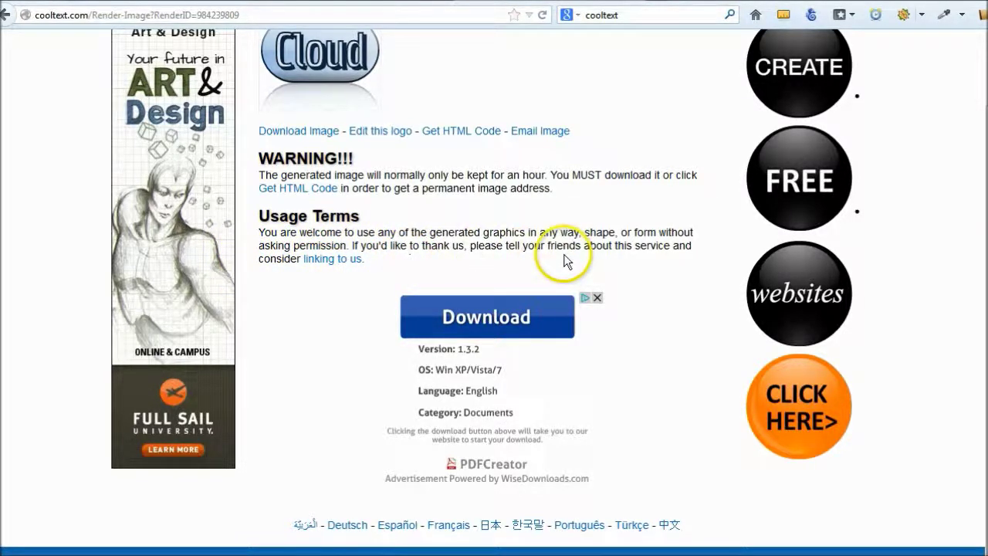
{"action": "left_click", "coordinate": [254, 224]}
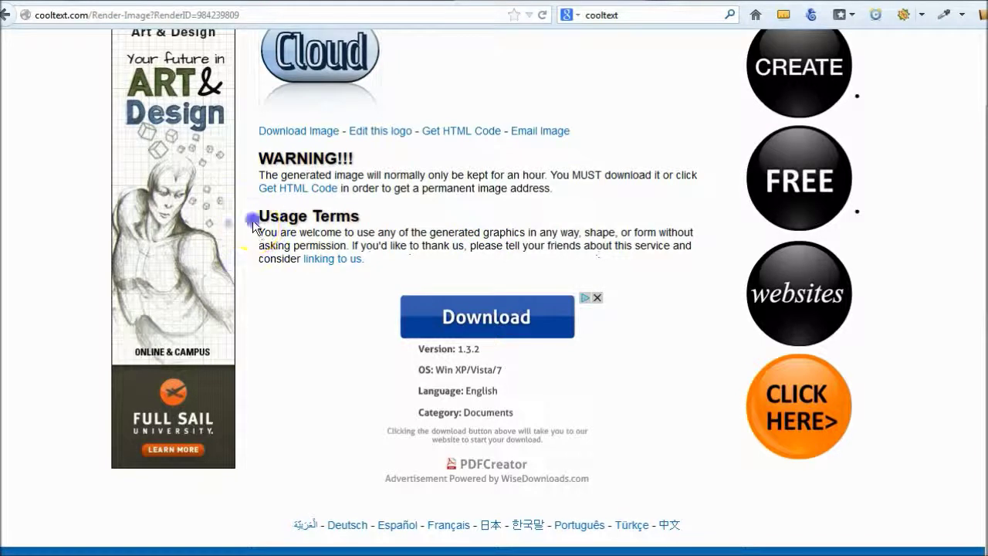
{"action": "left_click_drag", "start_coordinate": [254, 224], "coordinate": [413, 257]}
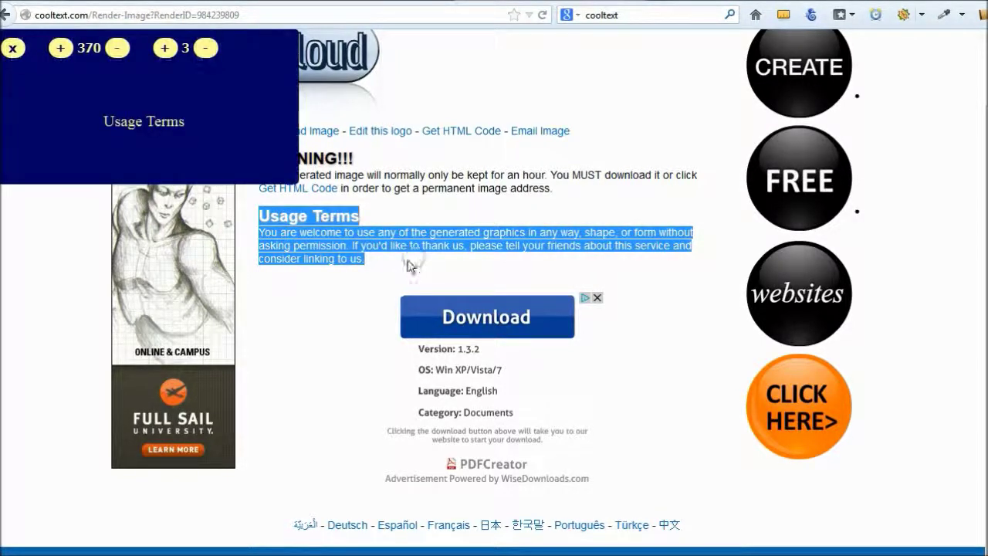
{"action": "left_click", "coordinate": [13, 49]}
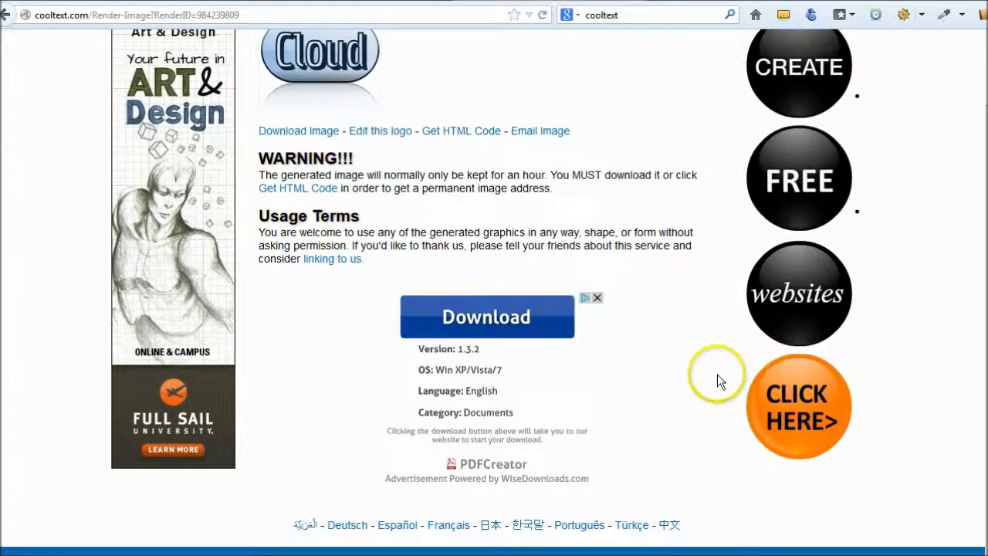
{"action": "scroll", "coordinate": [715, 404], "scroll_direction": "up", "scroll_amount": 2}
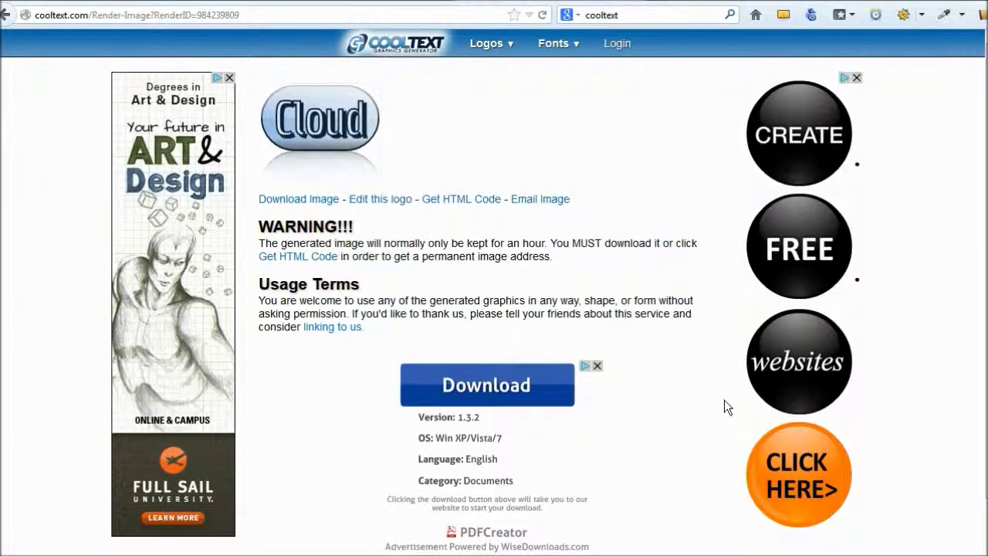
{"action": "scroll", "coordinate": [726, 407], "scroll_direction": "down", "scroll_amount": 2}
{"action": "scroll", "coordinate": [724, 407], "scroll_direction": "up", "scroll_amount": 2}
{"action": "left_click", "coordinate": [680, 161]}
{"action": "scroll", "coordinate": [696, 168], "scroll_direction": "down", "scroll_amount": 2}
{"action": "scroll", "coordinate": [731, 209], "scroll_direction": "up", "scroll_amount": 2}
{"action": "scroll", "coordinate": [725, 289], "scroll_direction": "down", "scroll_amount": 2}
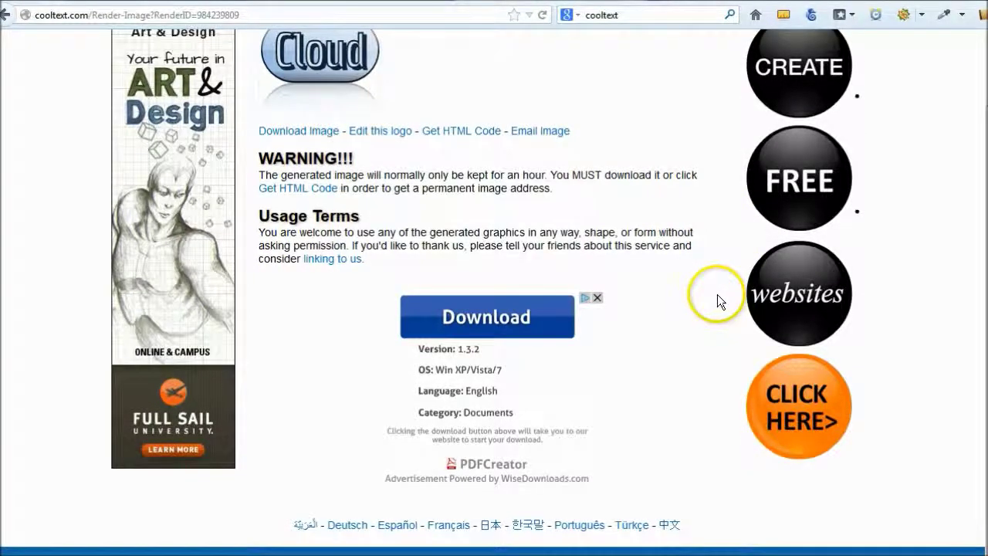
{"action": "scroll", "coordinate": [686, 181], "scroll_direction": "up", "scroll_amount": 2}
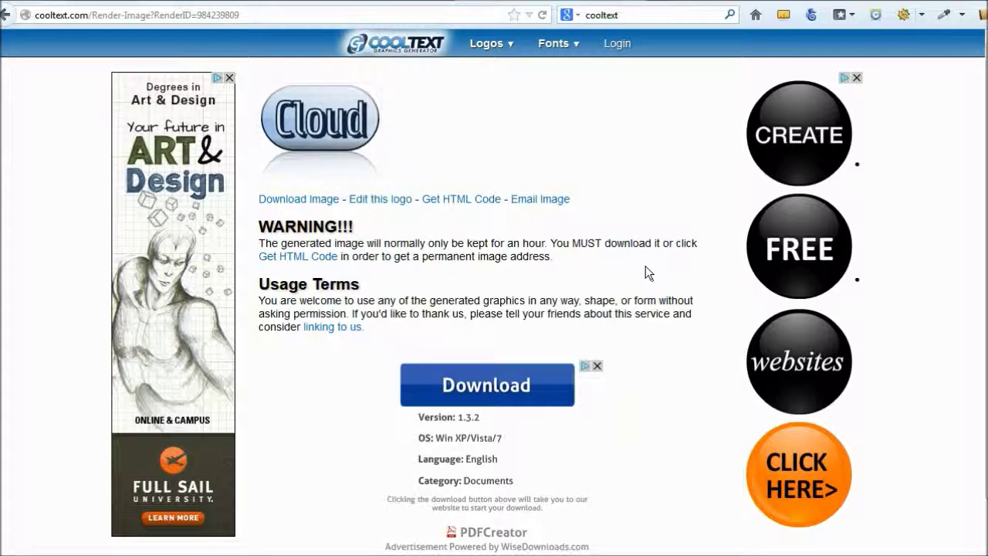
{"action": "left_click", "coordinate": [733, 301]}
{"action": "left_click", "coordinate": [690, 377]}
{"action": "scroll", "coordinate": [692, 369], "scroll_direction": "down", "scroll_amount": 3}
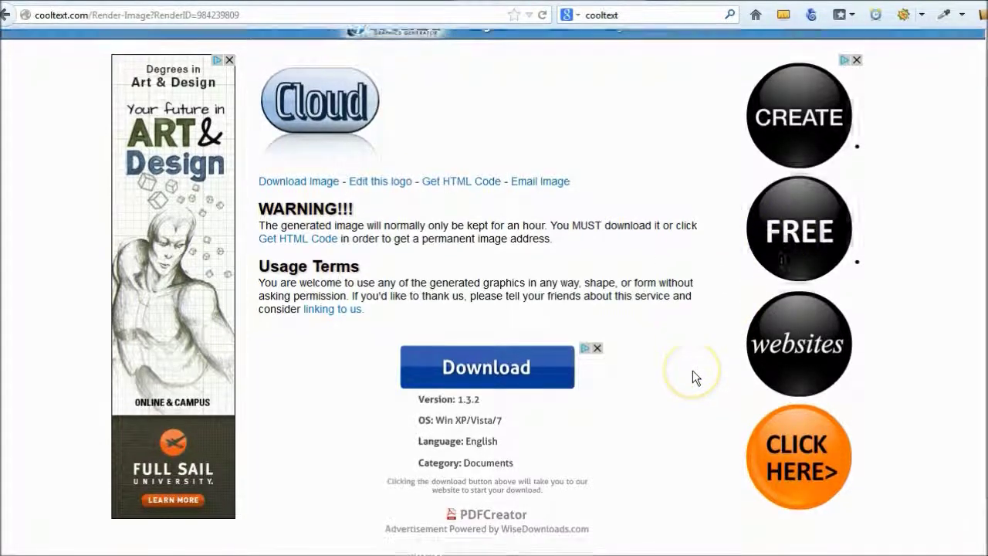
{"action": "scroll", "coordinate": [692, 369], "scroll_direction": "up", "scroll_amount": 3}
{"action": "left_click", "coordinate": [689, 343]}
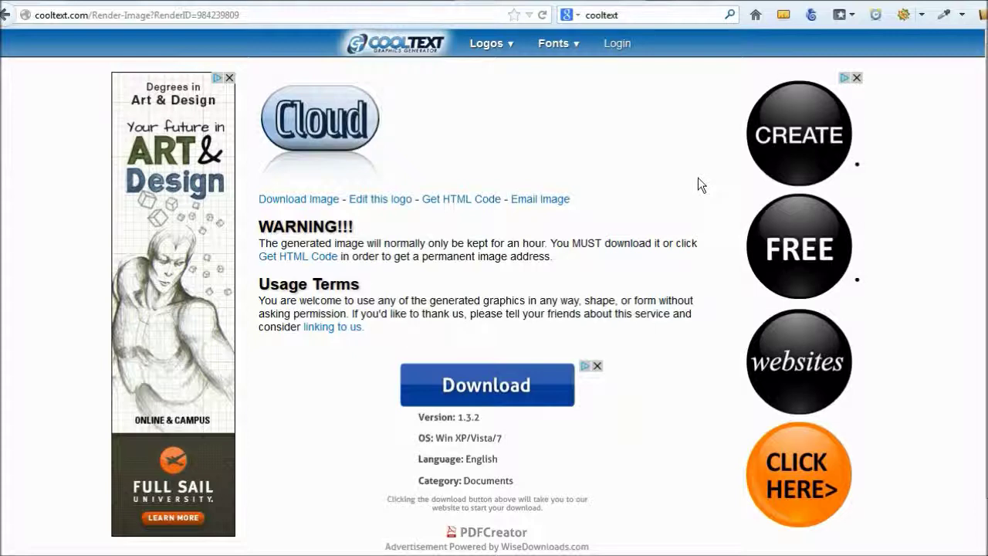
{"action": "left_click", "coordinate": [652, 357]}
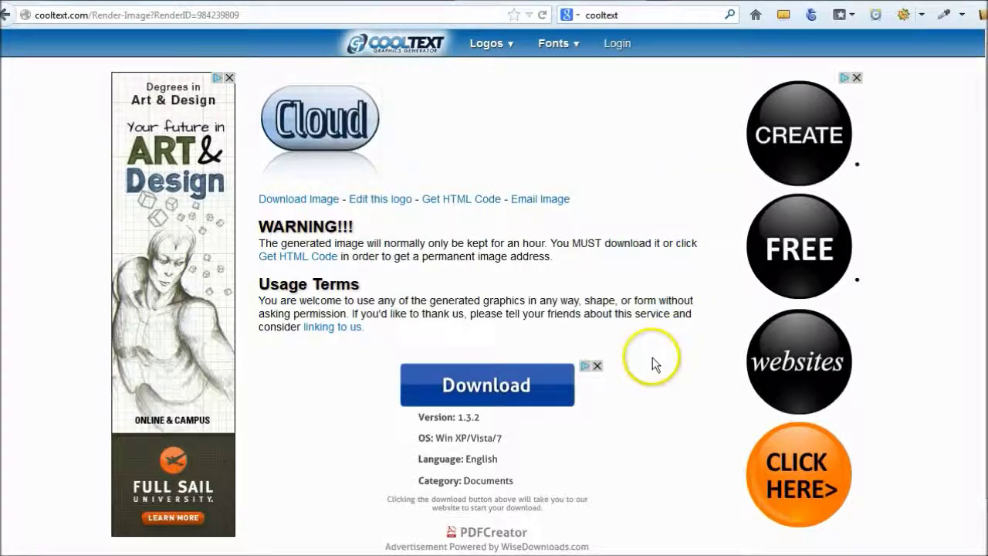